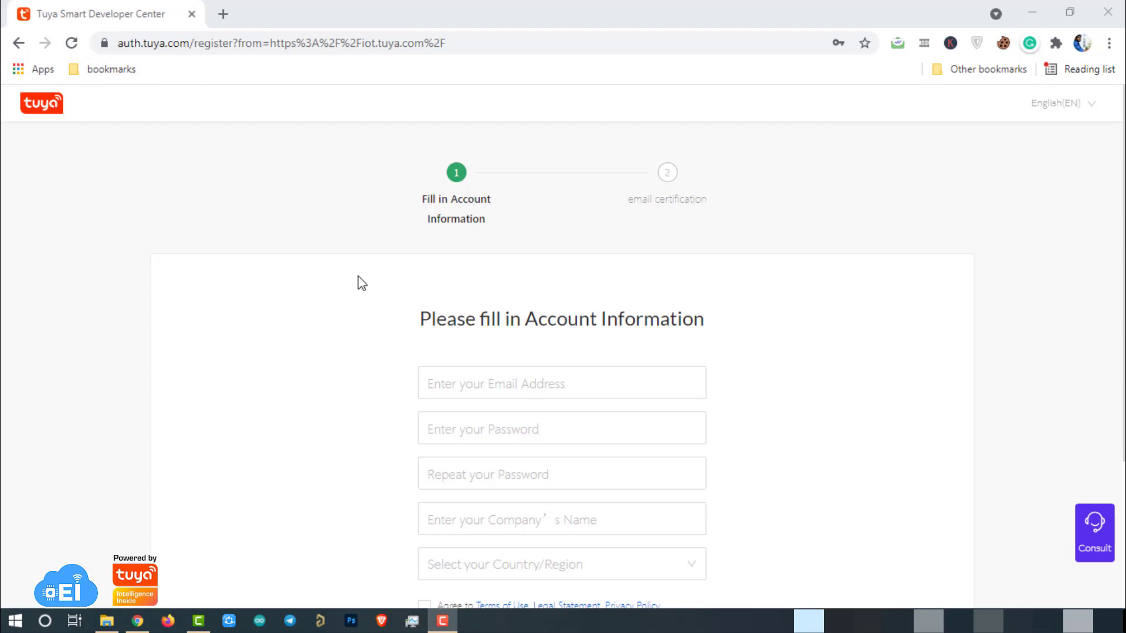
Log in with the saved Tuya developer account and switch the platform's language to English.
{"action": "scroll", "coordinate": [351, 261], "scroll_direction": "down", "scroll_amount": 3}
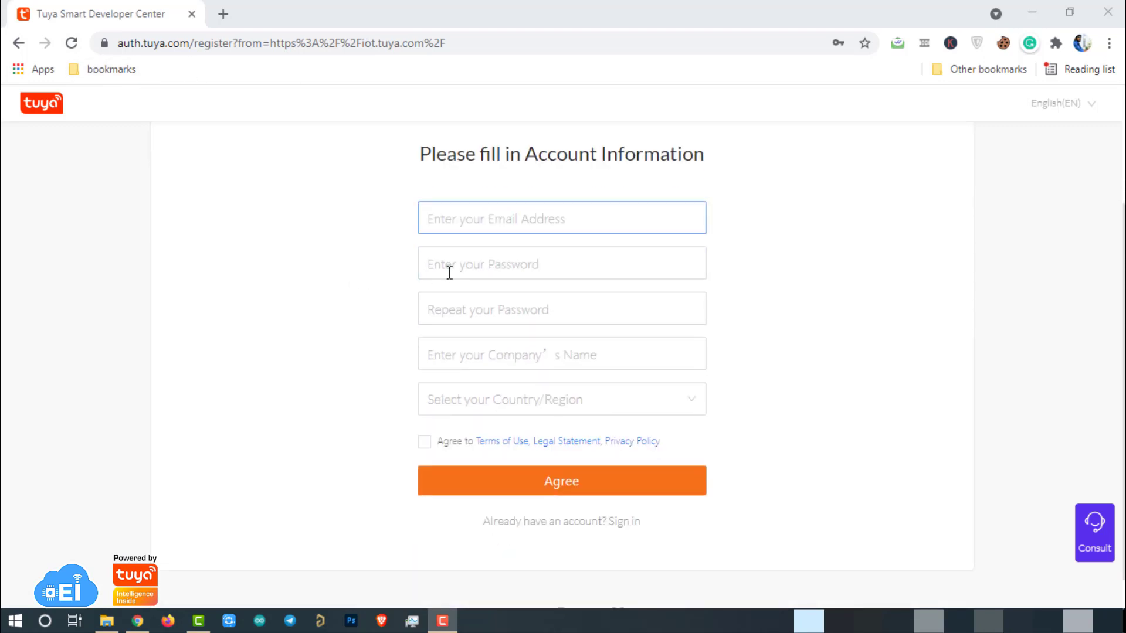
{"action": "scroll", "coordinate": [763, 473], "scroll_direction": "up", "scroll_amount": 3}
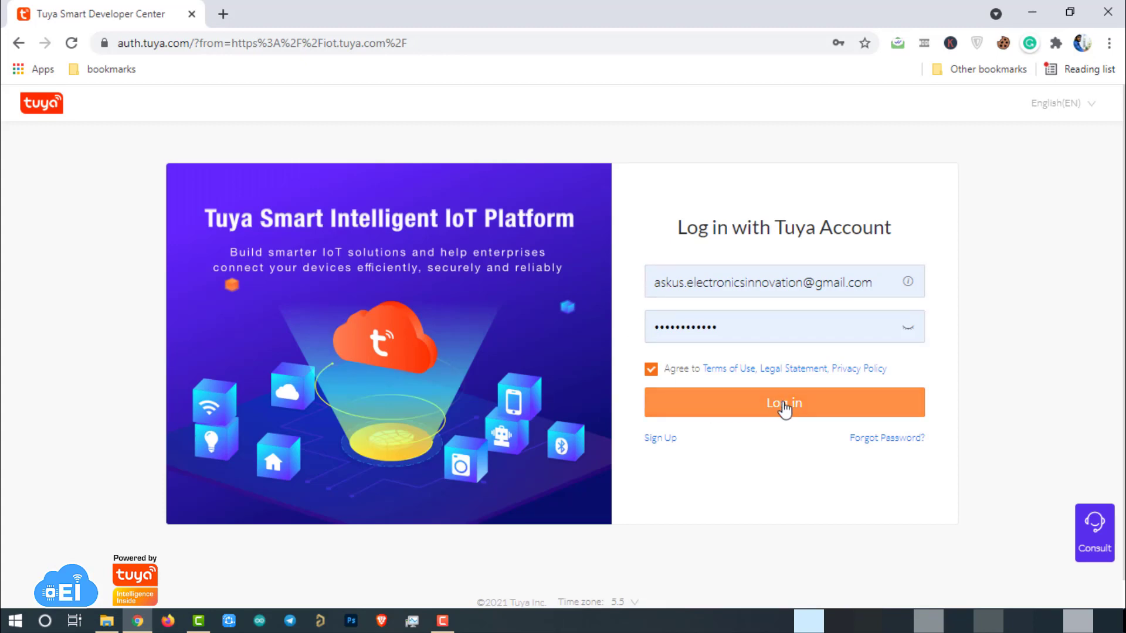
{"action": "left_click", "coordinate": [784, 408]}
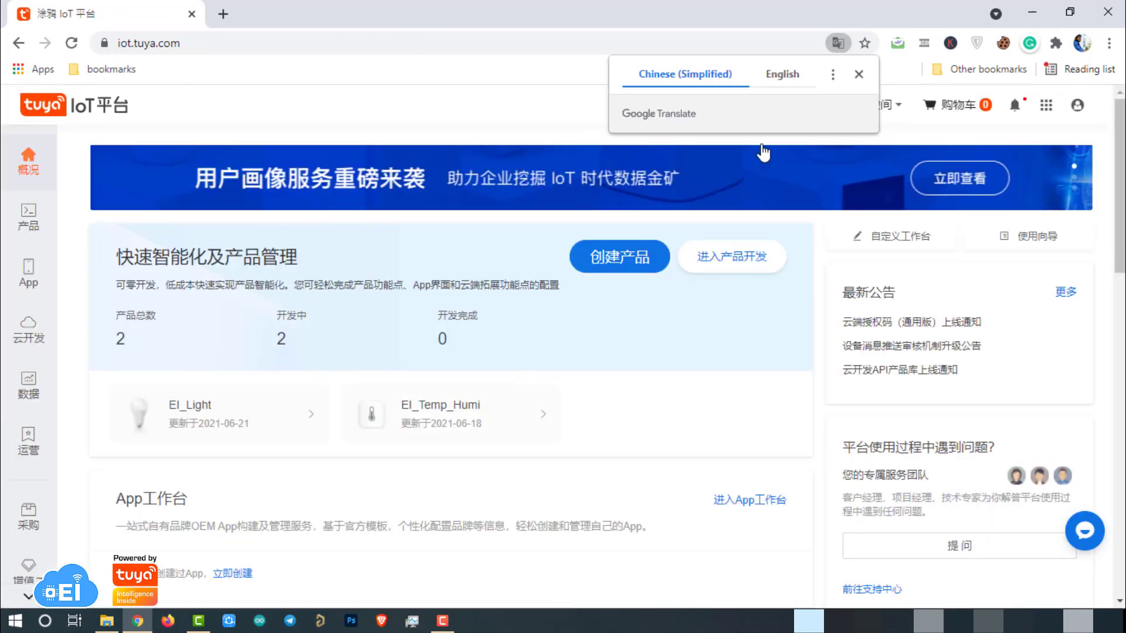
{"action": "left_click", "coordinate": [859, 74]}
{"action": "mouse_move", "coordinate": [797, 108]}
{"action": "left_click", "coordinate": [792, 166]}
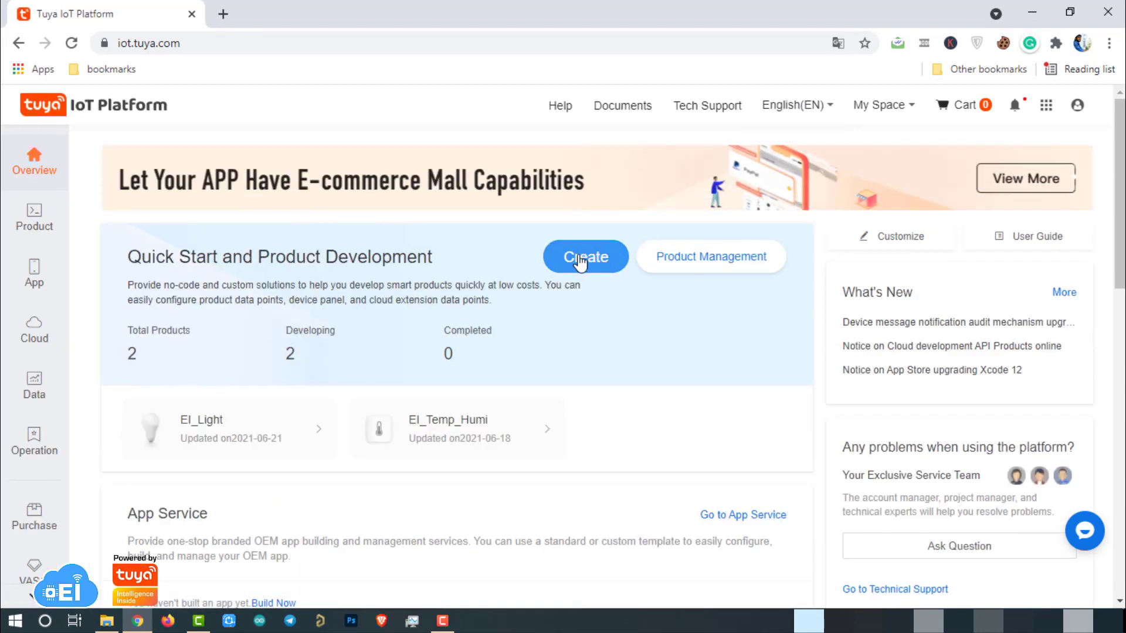
Start creating a product in the Lighting category, choosing Light Source and its Custom Solution.
{"action": "left_click", "coordinate": [580, 258]}
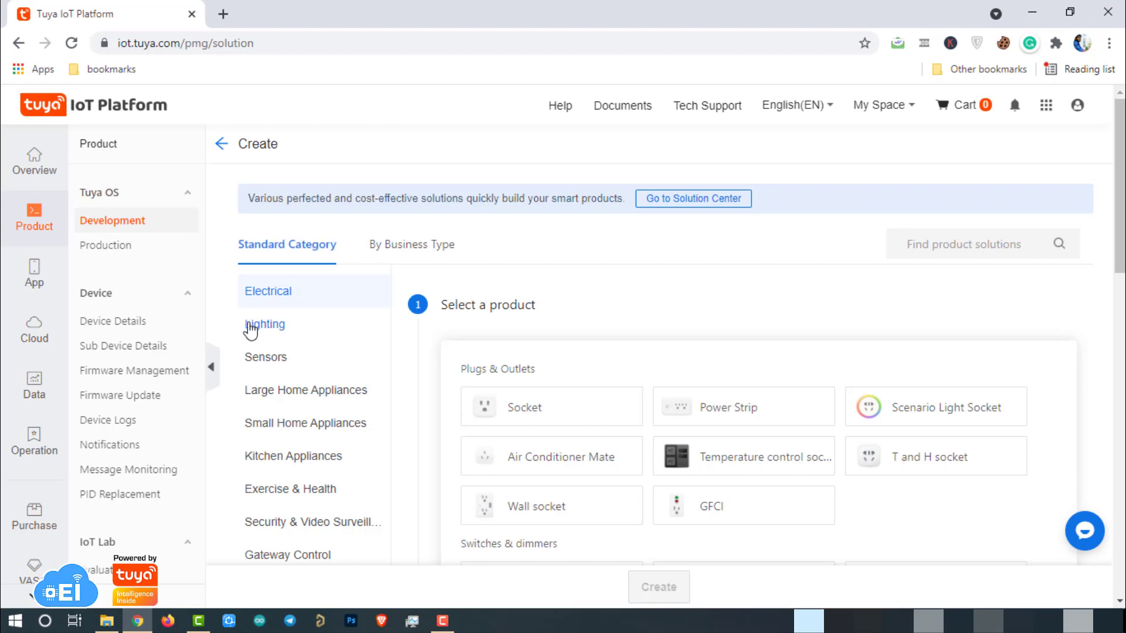
{"action": "left_click", "coordinate": [305, 330]}
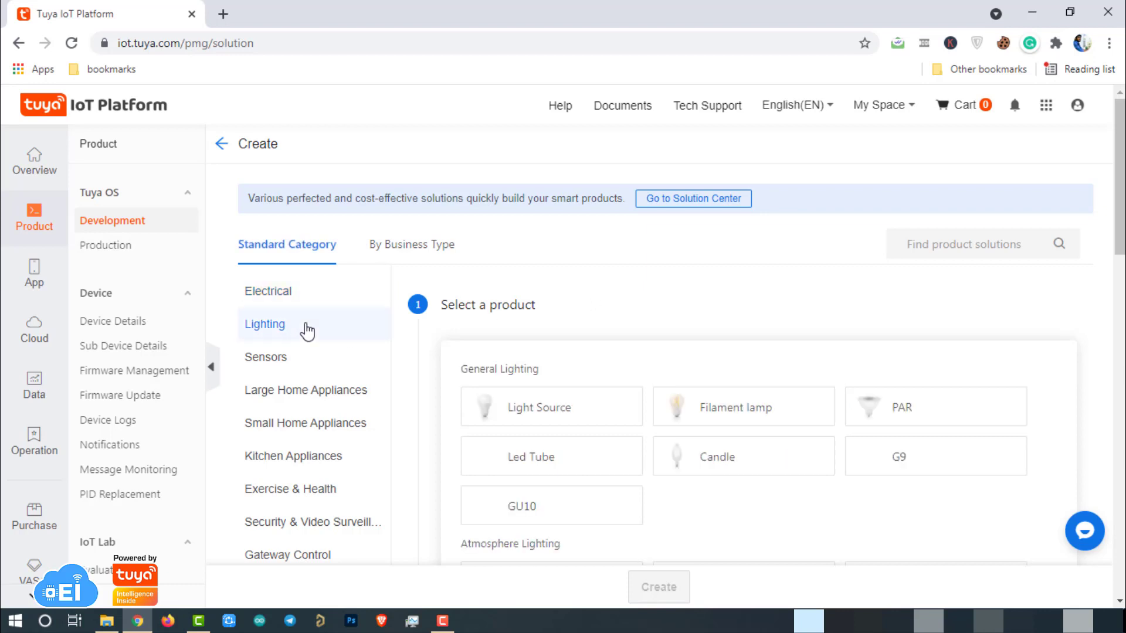
{"action": "left_click", "coordinate": [577, 413]}
{"action": "scroll", "coordinate": [704, 340], "scroll_direction": "down", "scroll_amount": 3}
{"action": "scroll", "coordinate": [698, 302], "scroll_direction": "down", "scroll_amount": 2}
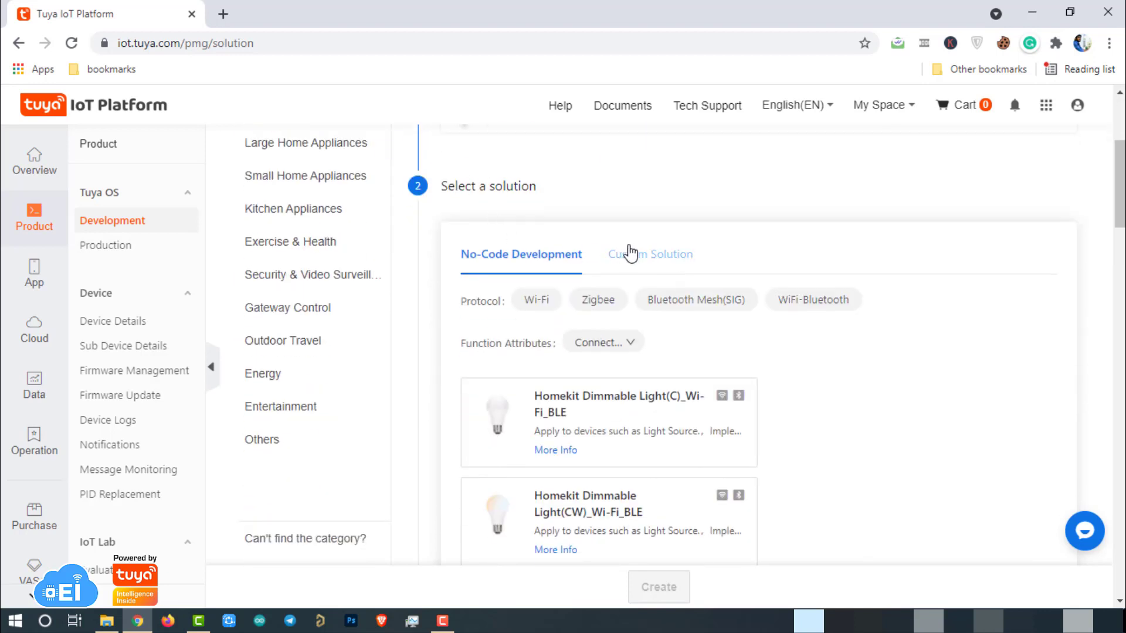
{"action": "left_click", "coordinate": [652, 254]}
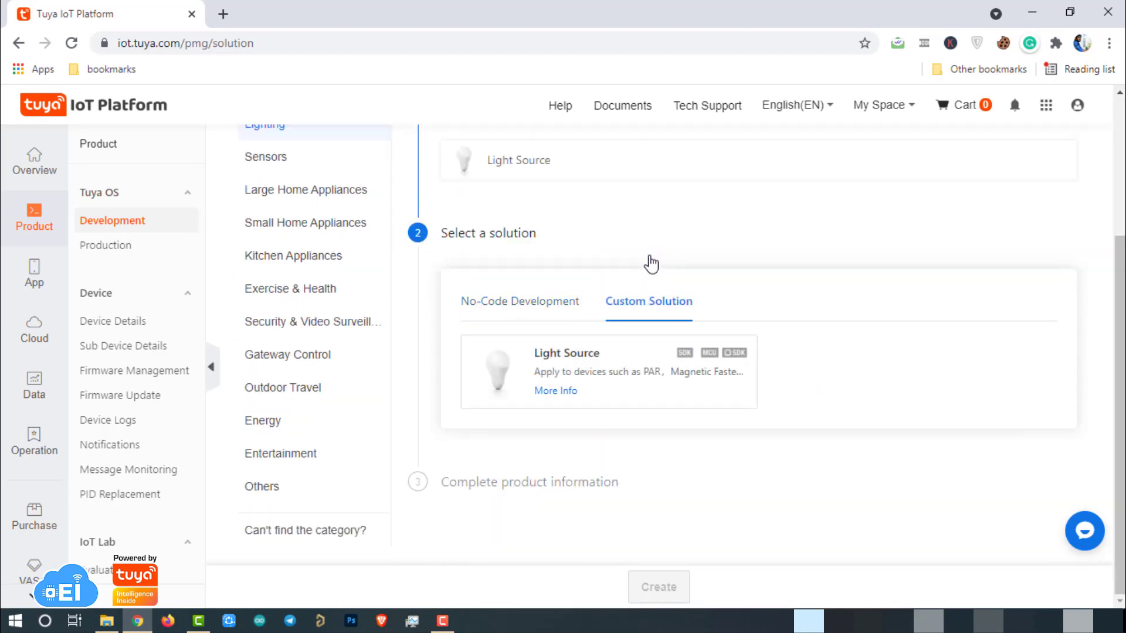
{"action": "left_click", "coordinate": [503, 374]}
Name the product EI_Light1, set its model to ESP8266 and create it, leaving the protocol on WiFi-Bluetooth.
{"action": "scroll", "coordinate": [502, 374], "scroll_direction": "down", "scroll_amount": 3}
{"action": "left_click", "coordinate": [574, 350]}
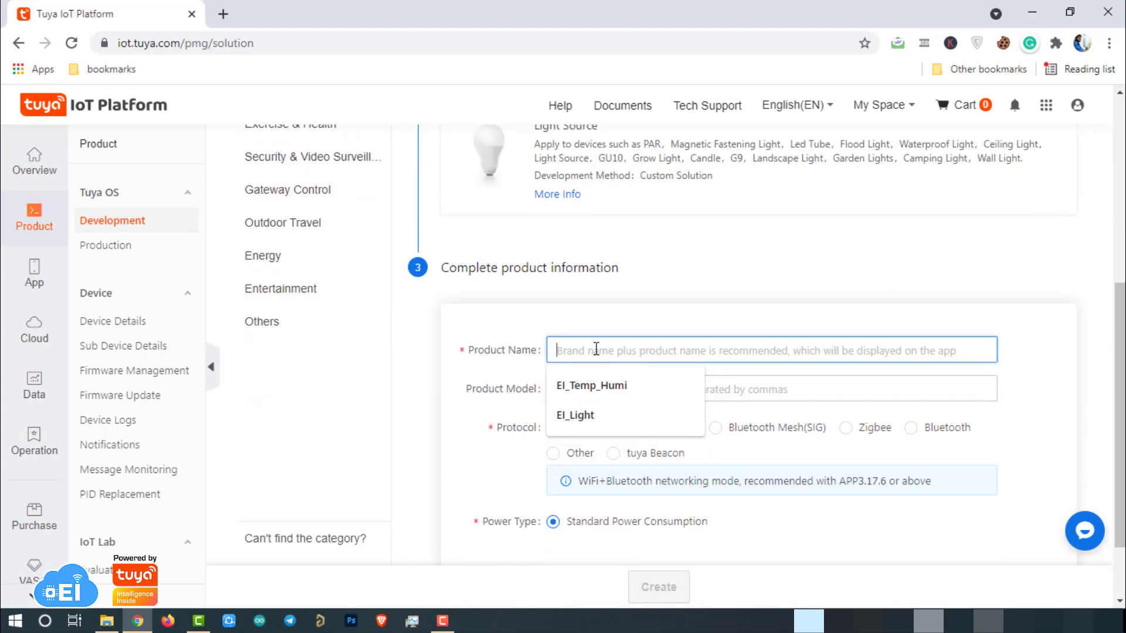
{"action": "left_click", "coordinate": [594, 415]}
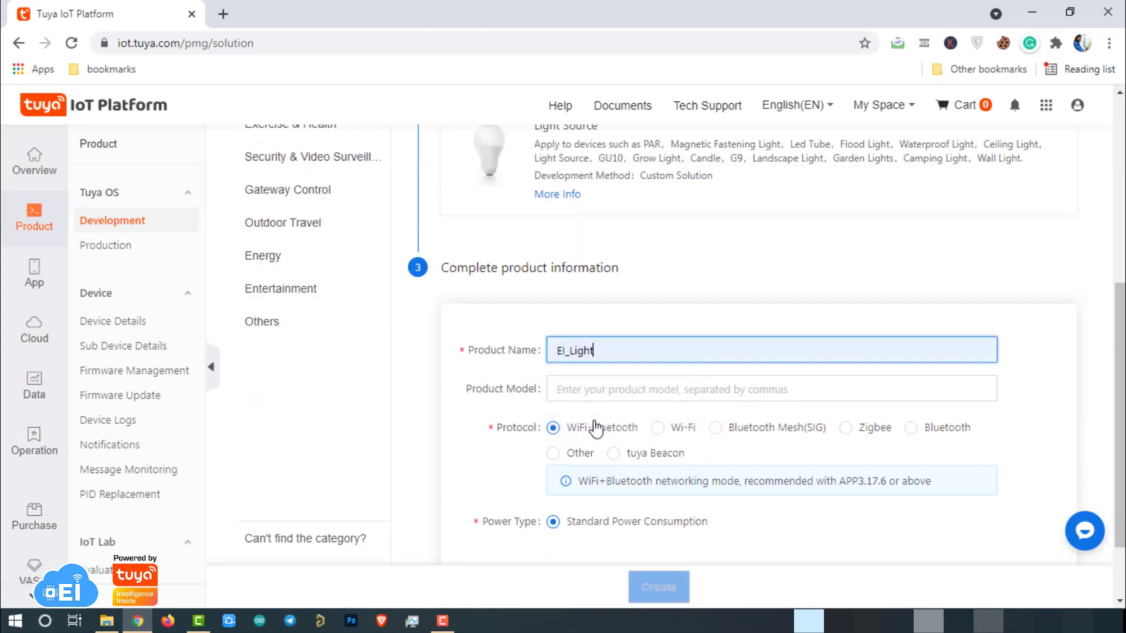
{"action": "left_click", "coordinate": [618, 390]}
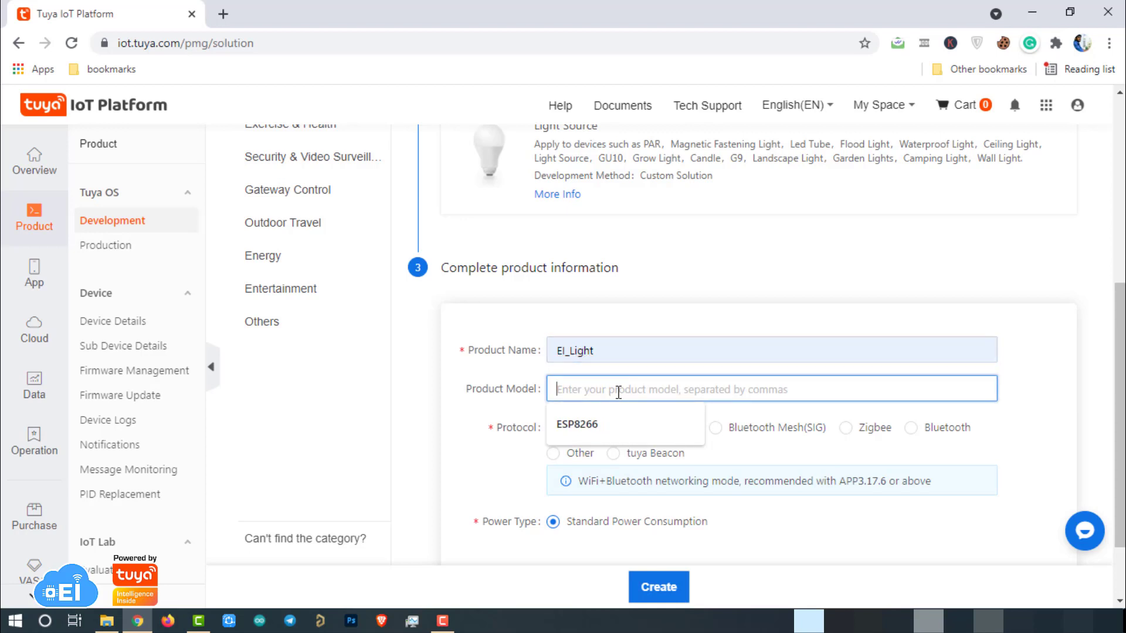
{"action": "left_click", "coordinate": [617, 428]}
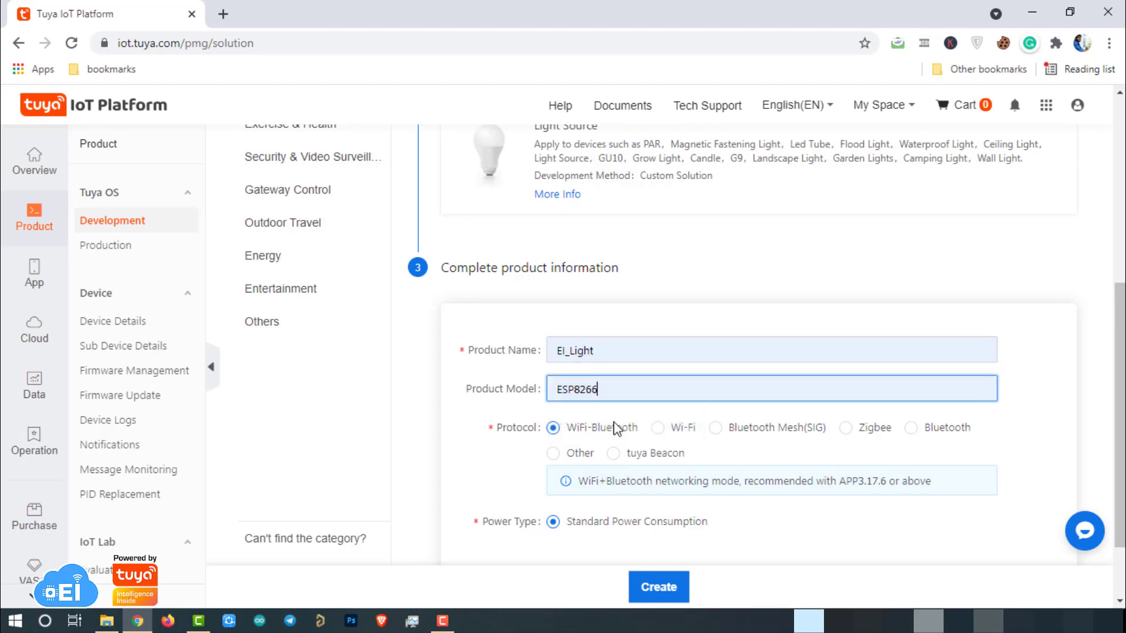
{"action": "scroll", "coordinate": [498, 428], "scroll_direction": "down", "scroll_amount": 1}
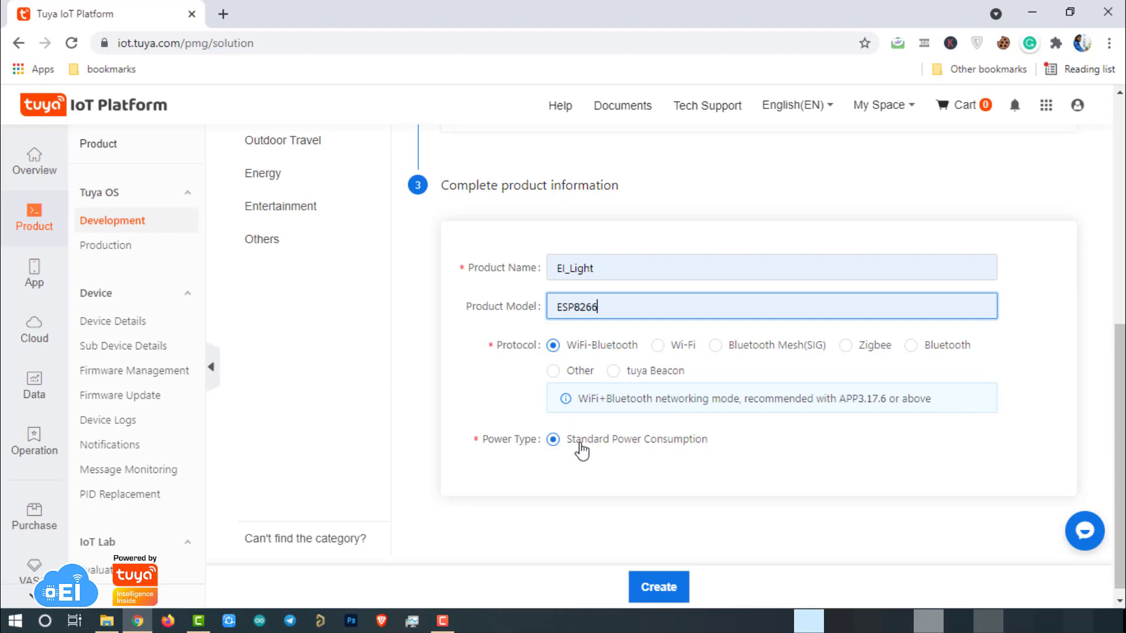
{"action": "key", "text": "shift+Tab"}
{"action": "type", "text": "1"}
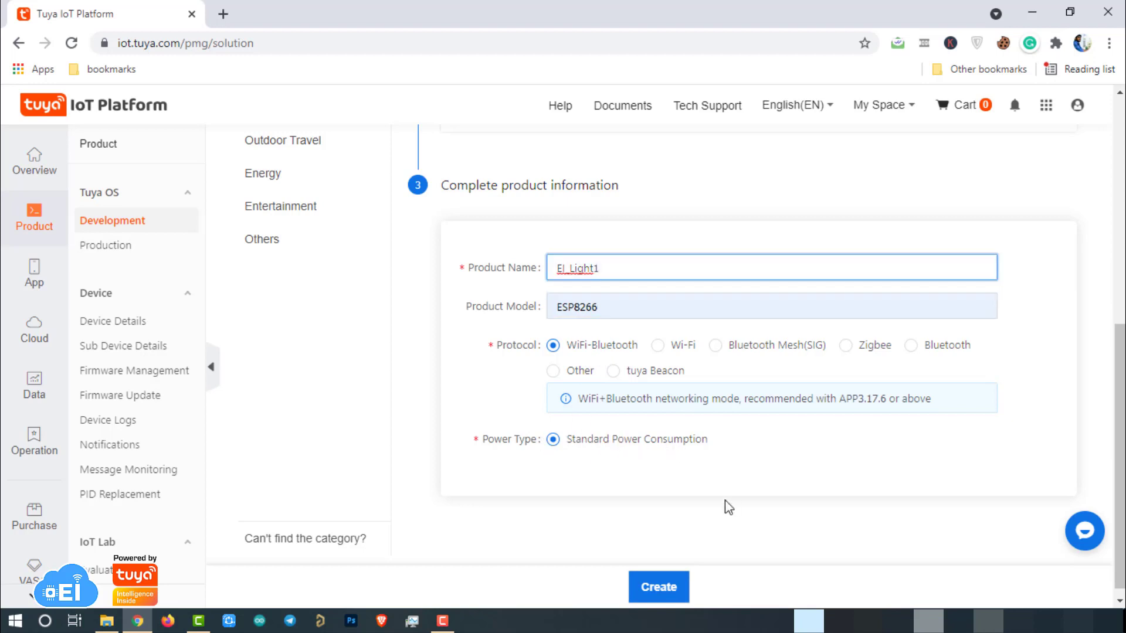
{"action": "left_click", "coordinate": [672, 589]}
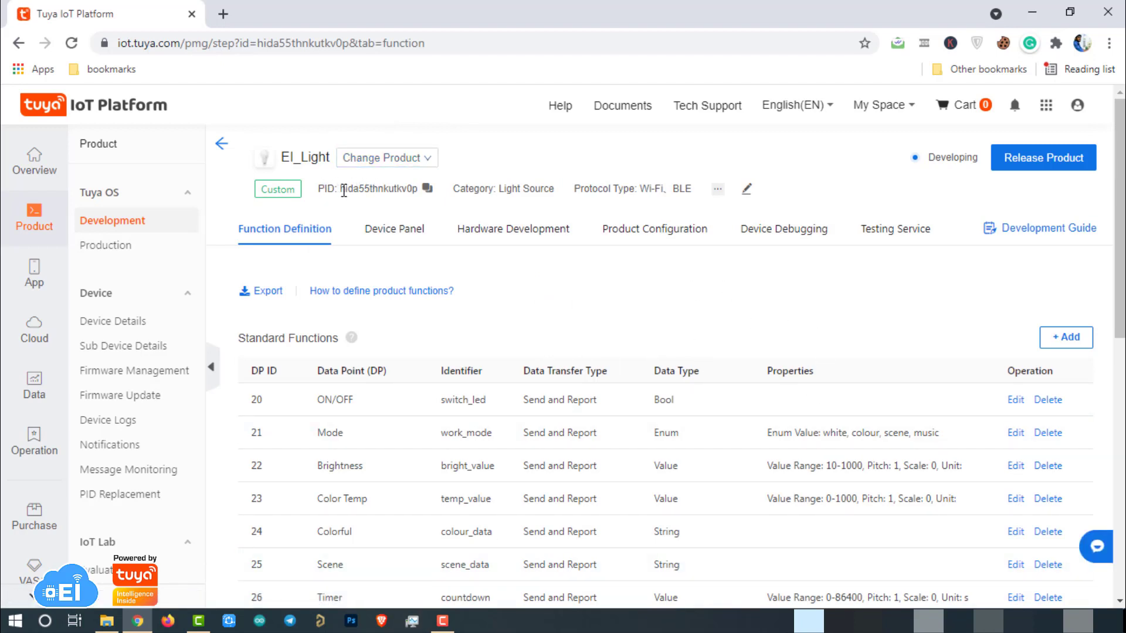
Examine the product's PID, and in Gmail the recipient and subject of the email that sent the PID to Tuya.
{"action": "left_click_drag", "start_coordinate": [342, 191], "coordinate": [425, 195]}
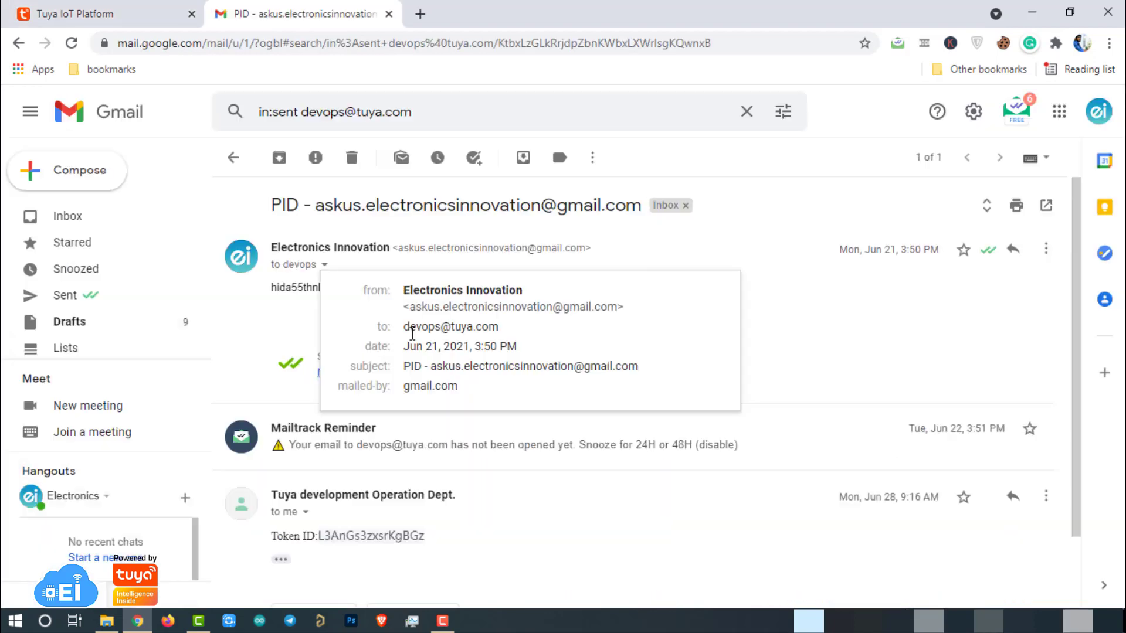
{"action": "left_click_drag", "start_coordinate": [403, 327], "coordinate": [506, 330]}
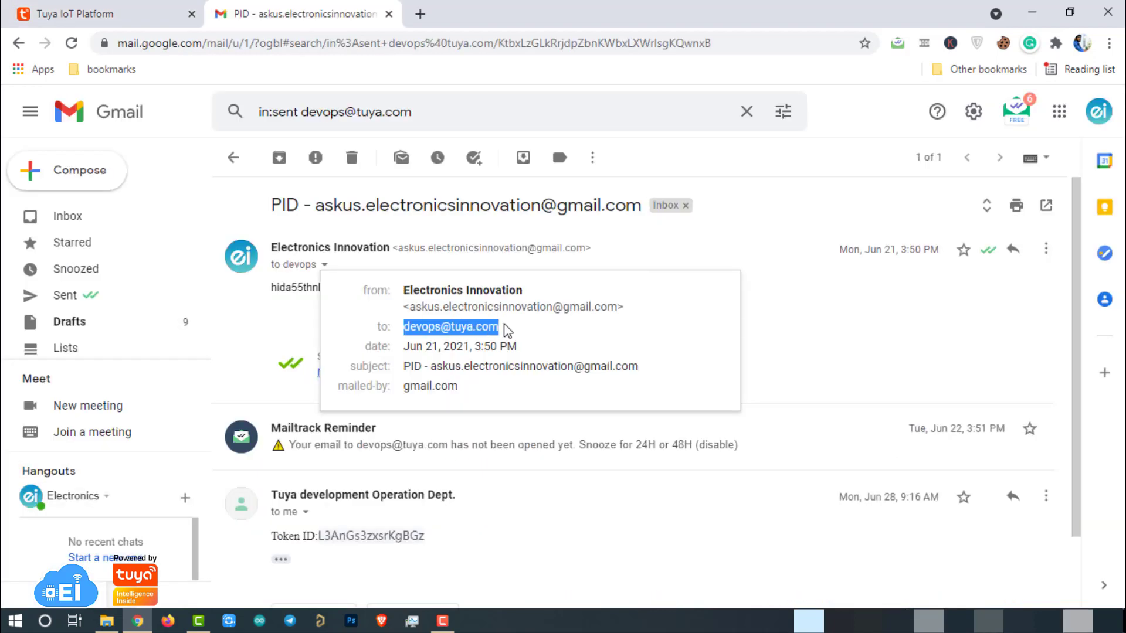
{"action": "left_click", "coordinate": [841, 329]}
{"action": "left_click_drag", "start_coordinate": [271, 204], "coordinate": [643, 205]}
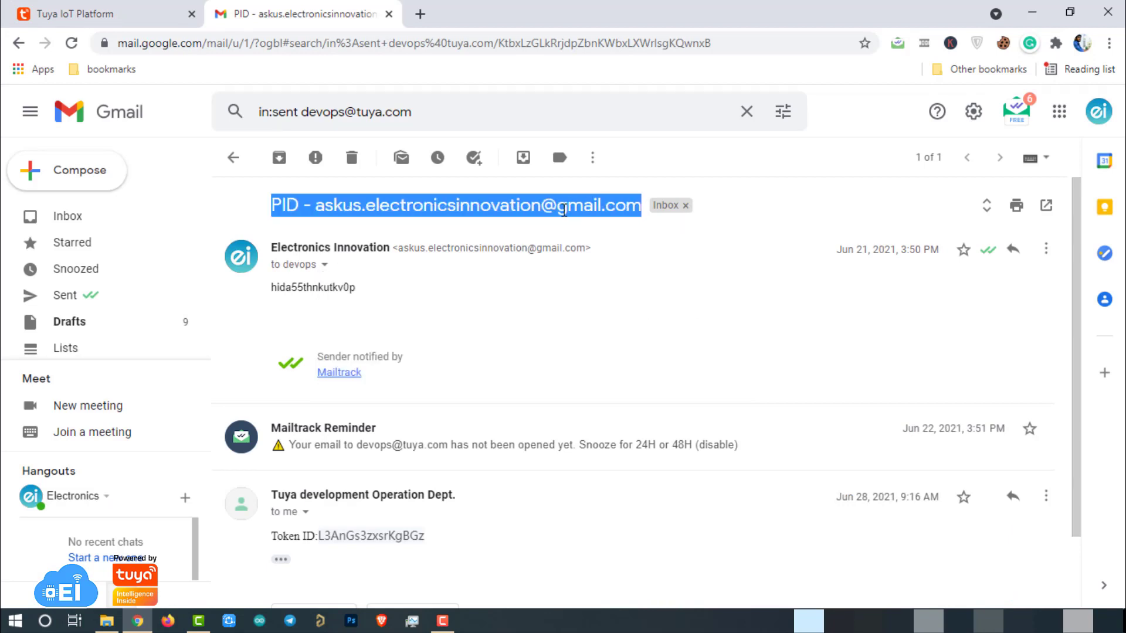
{"action": "left_click", "coordinate": [363, 291]}
Copy the token ID from the Tuya development department's reply email.
{"action": "scroll", "coordinate": [363, 291], "scroll_direction": "down", "scroll_amount": 2}
{"action": "left_click_drag", "start_coordinate": [318, 450], "coordinate": [437, 456]}
{"action": "right_click", "coordinate": [402, 456]}
{"action": "left_click", "coordinate": [449, 466]}
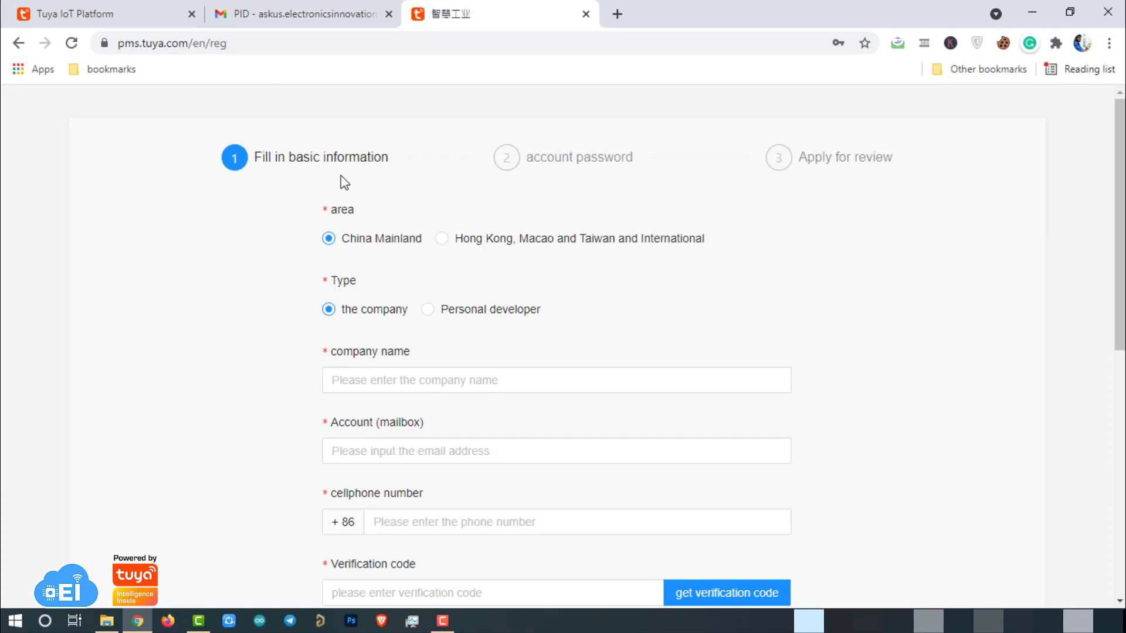
On the Tuya PMS registration form, select Hong Kong, Macao and Taiwan and International as the area and Personal developer as the type.
{"action": "left_click", "coordinate": [441, 238]}
{"action": "left_click", "coordinate": [428, 309]}
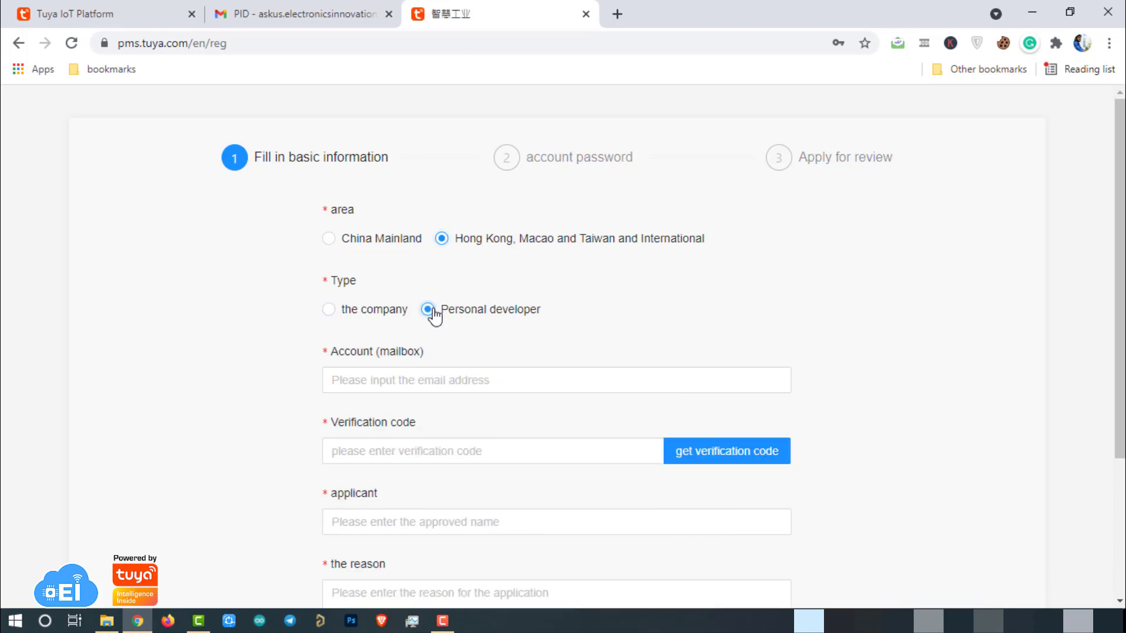
{"action": "scroll", "coordinate": [380, 303], "scroll_direction": "down", "scroll_amount": 1}
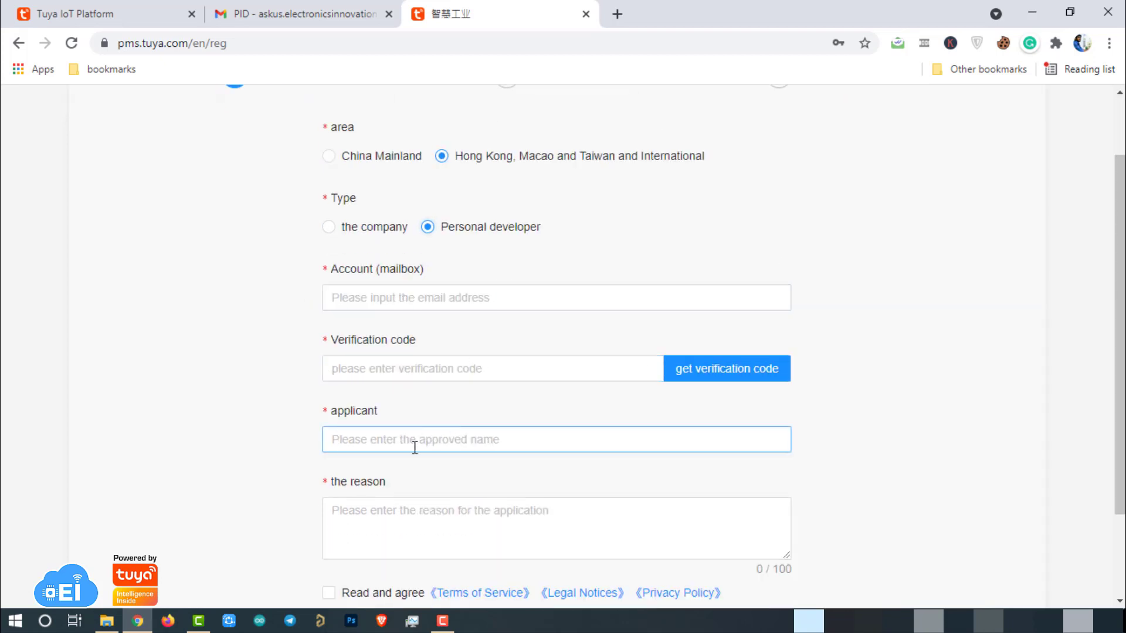
{"action": "scroll", "coordinate": [852, 500], "scroll_direction": "up", "scroll_amount": 1}
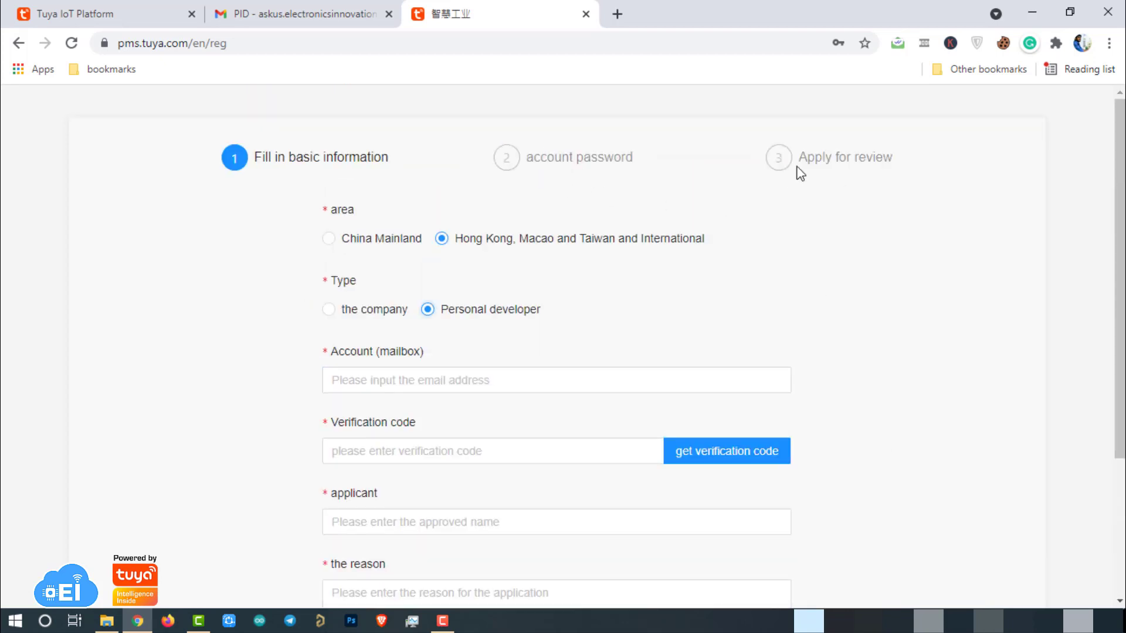
{"action": "scroll", "coordinate": [878, 338], "scroll_direction": "down", "scroll_amount": 1}
{"action": "scroll", "coordinate": [878, 338], "scroll_direction": "up", "scroll_amount": 1}
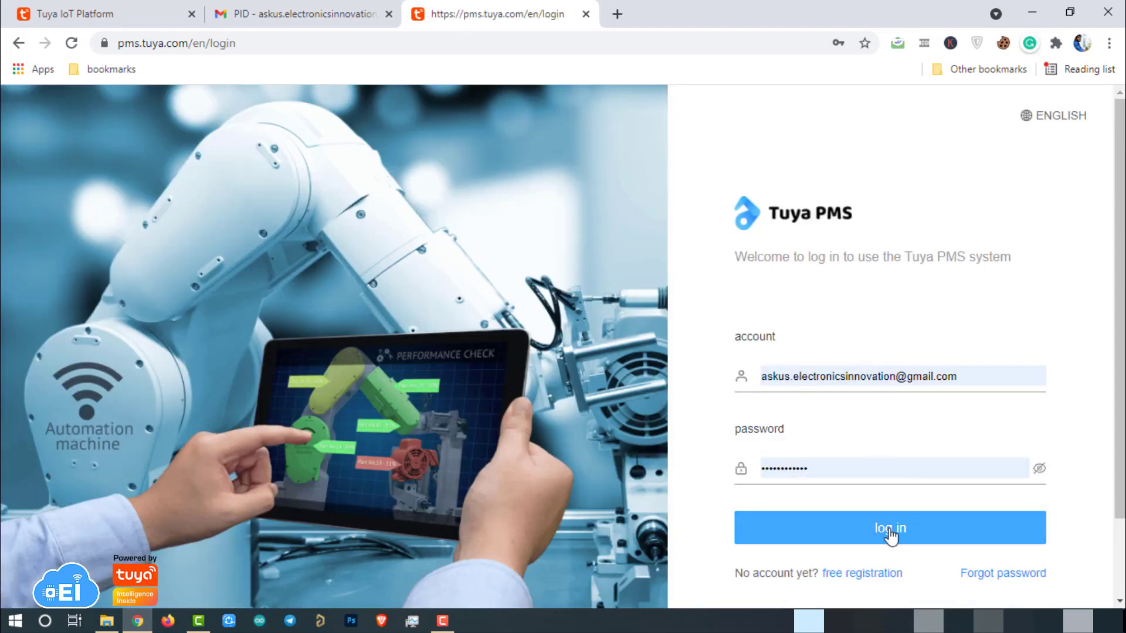
Log in to Tuya PMS with the saved account and switch its language to English.
{"action": "left_click", "coordinate": [891, 534]}
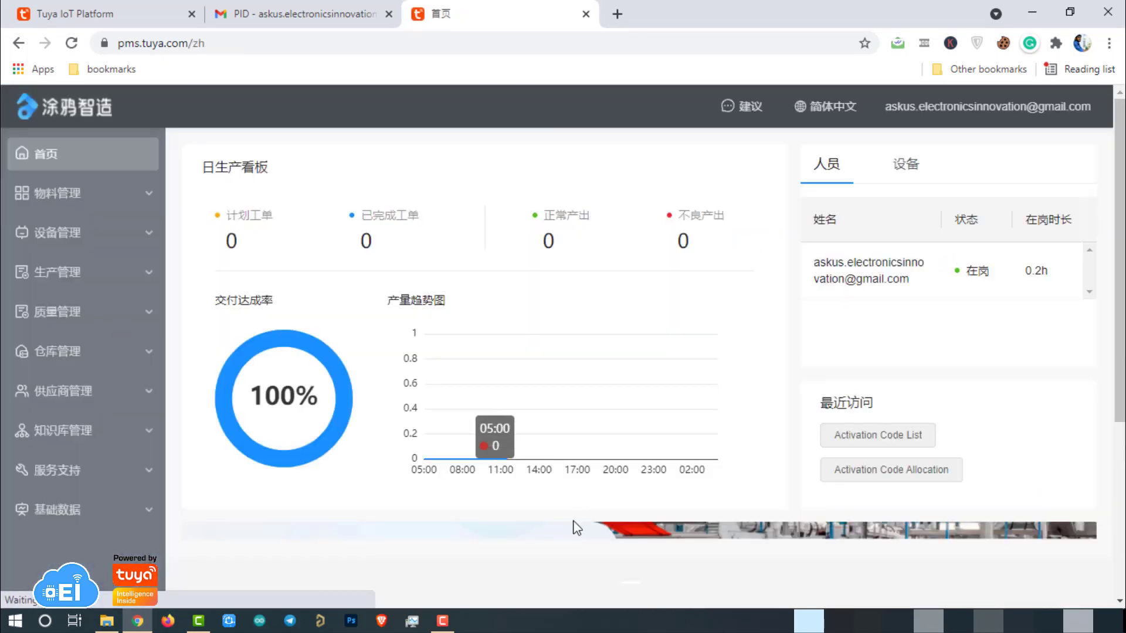
{"action": "mouse_move", "coordinate": [833, 107]}
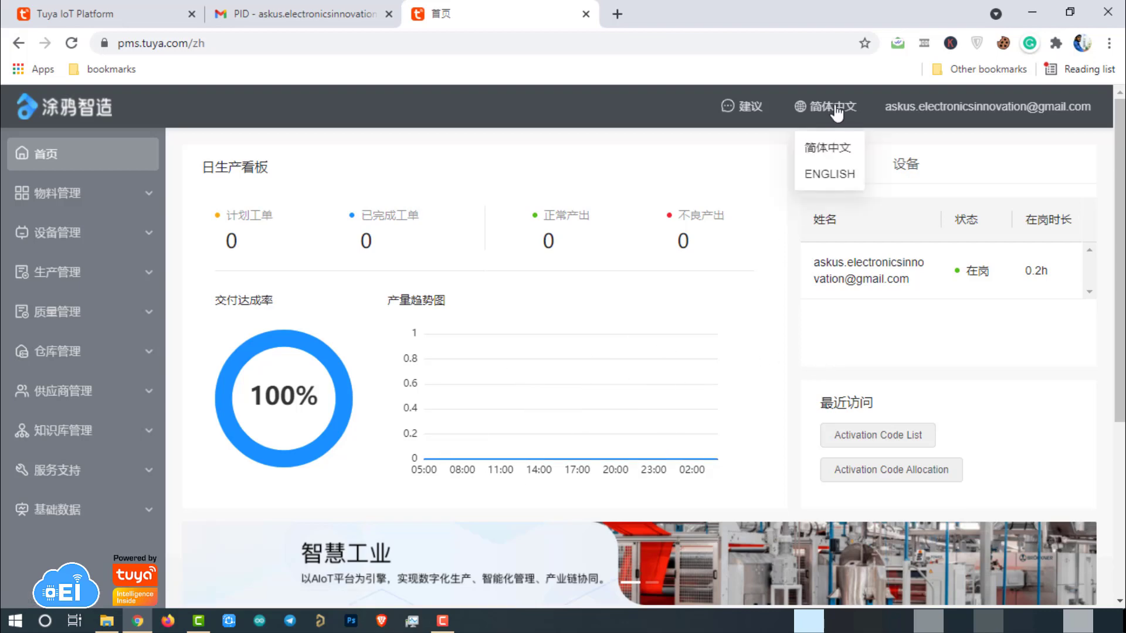
{"action": "left_click", "coordinate": [842, 177]}
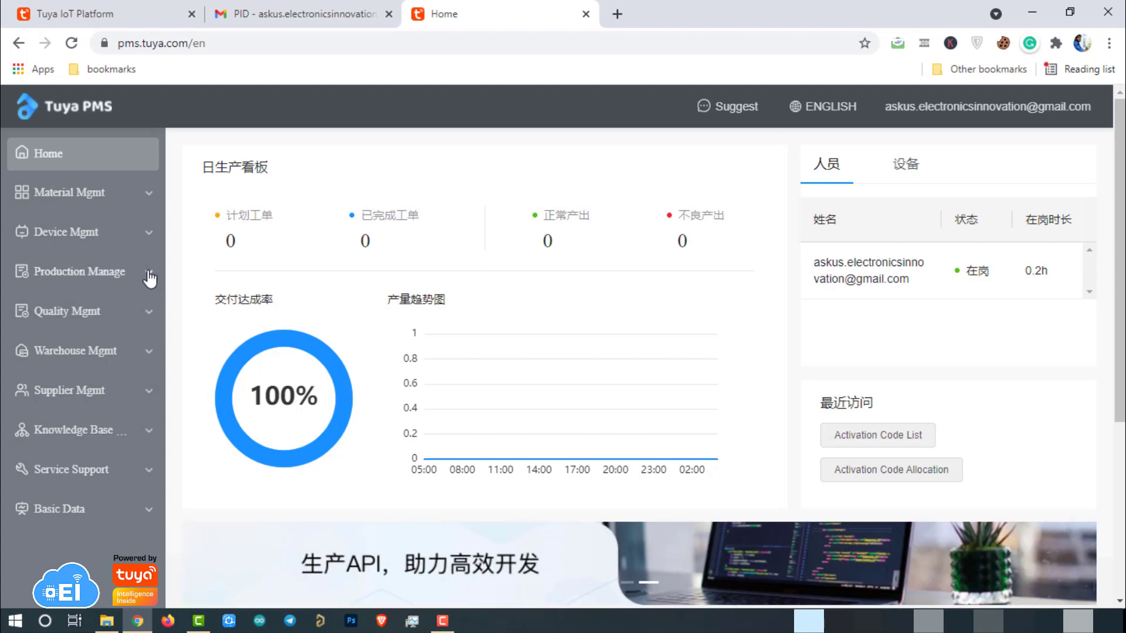
Paste the production certificate token on Work Order Management's Activation Code Verification page, and open the last activation code page in that group.
{"action": "left_click", "coordinate": [150, 275]}
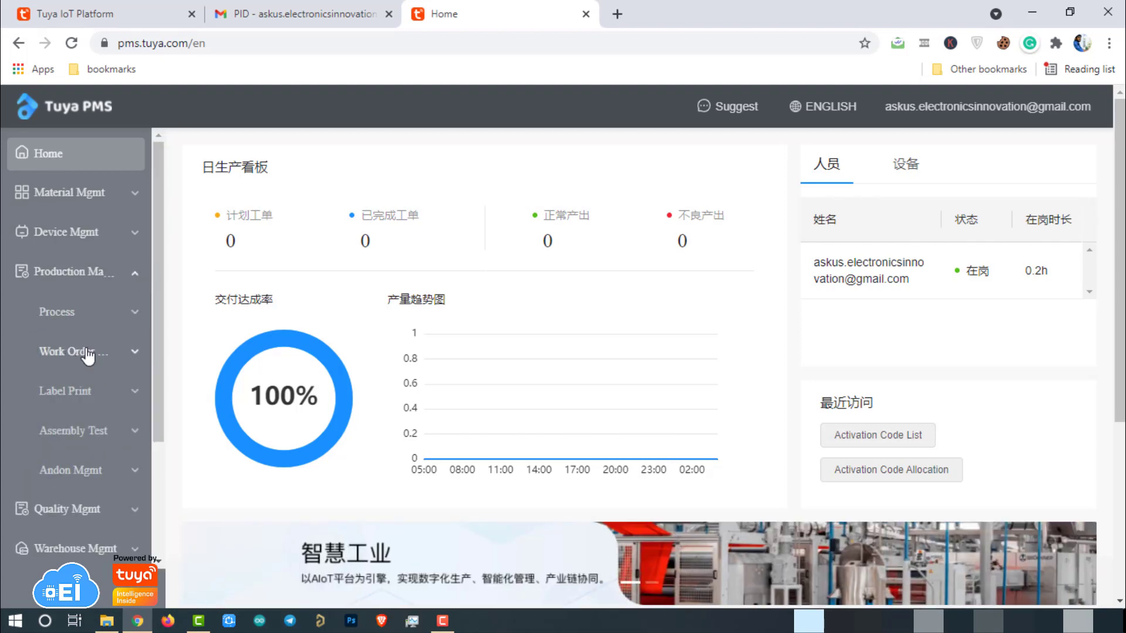
{"action": "left_click", "coordinate": [88, 355]}
{"action": "scroll", "coordinate": [88, 354], "scroll_direction": "down", "scroll_amount": 3}
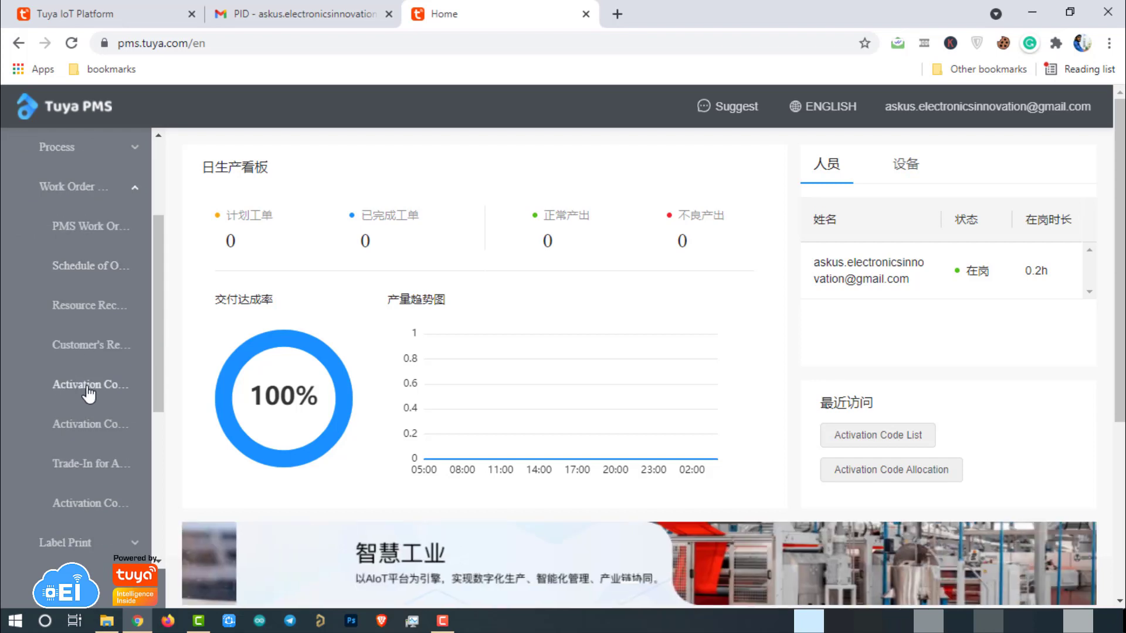
{"action": "left_click", "coordinate": [88, 386]}
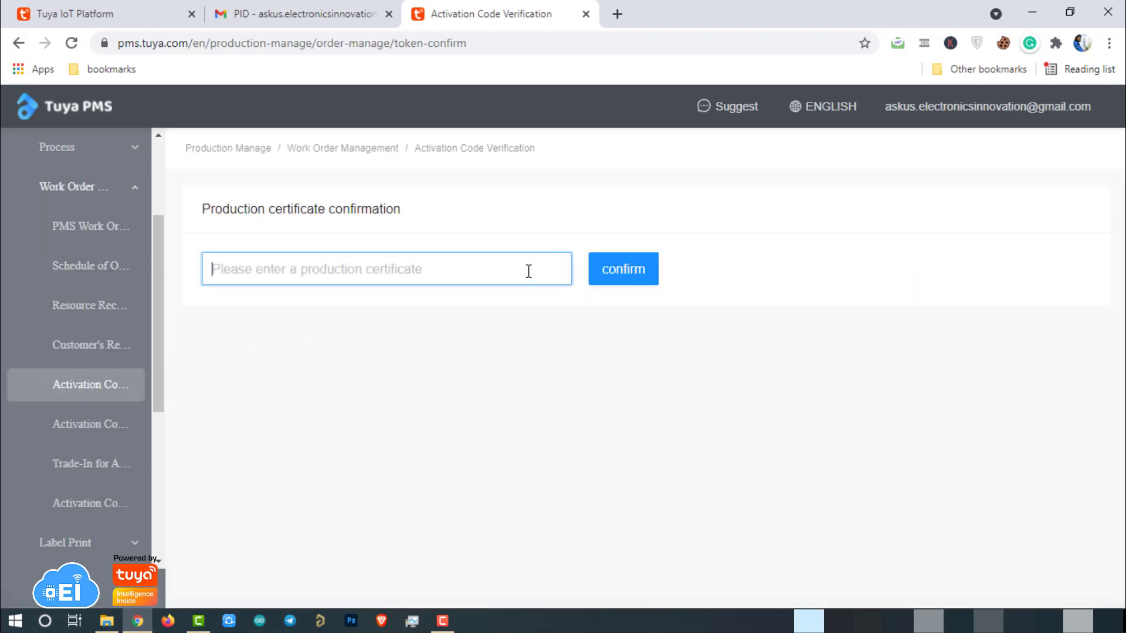
{"action": "key", "text": "ctrl+v"}
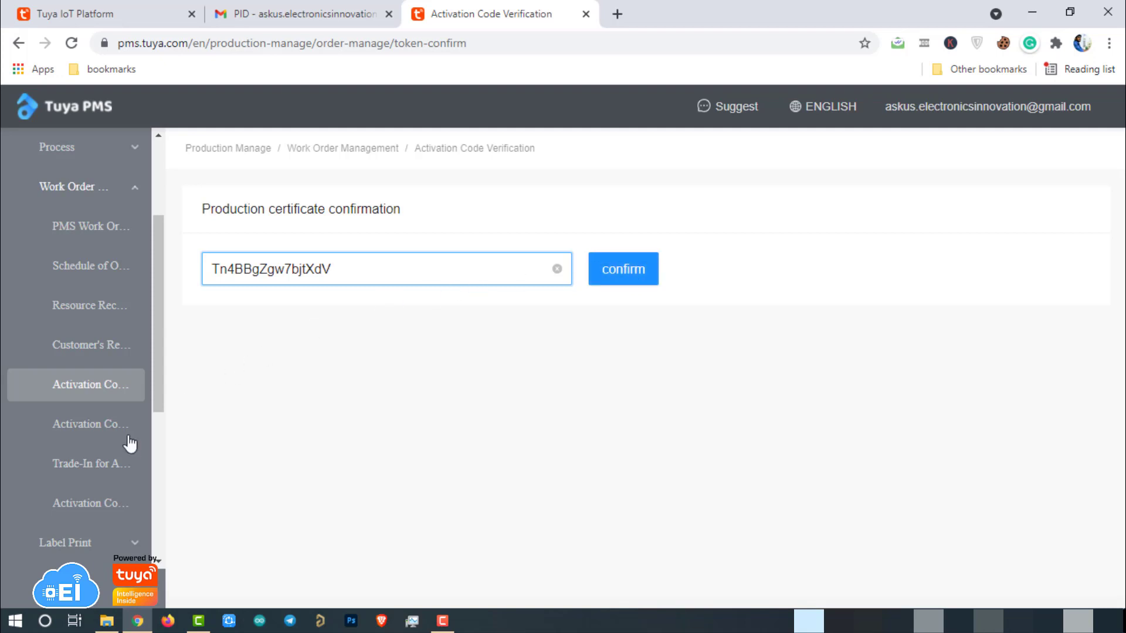
{"action": "left_click", "coordinate": [80, 505]}
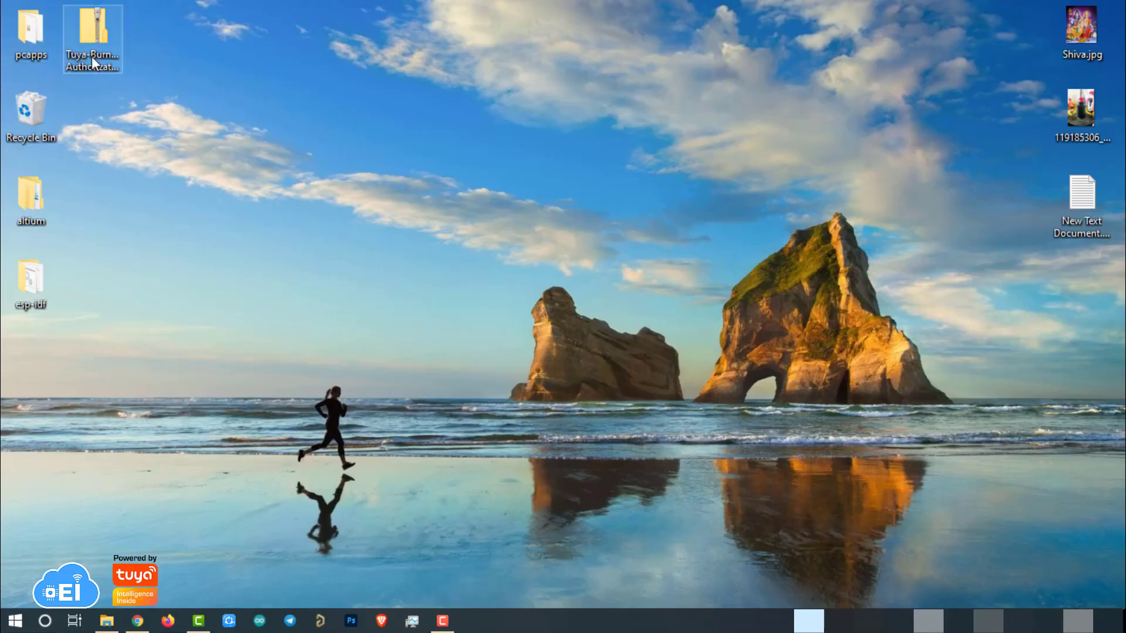
Extract the archive Tuya-Burning Authorization packages for ESP8266.zip on the desktop.
{"action": "left_click", "coordinate": [94, 64]}
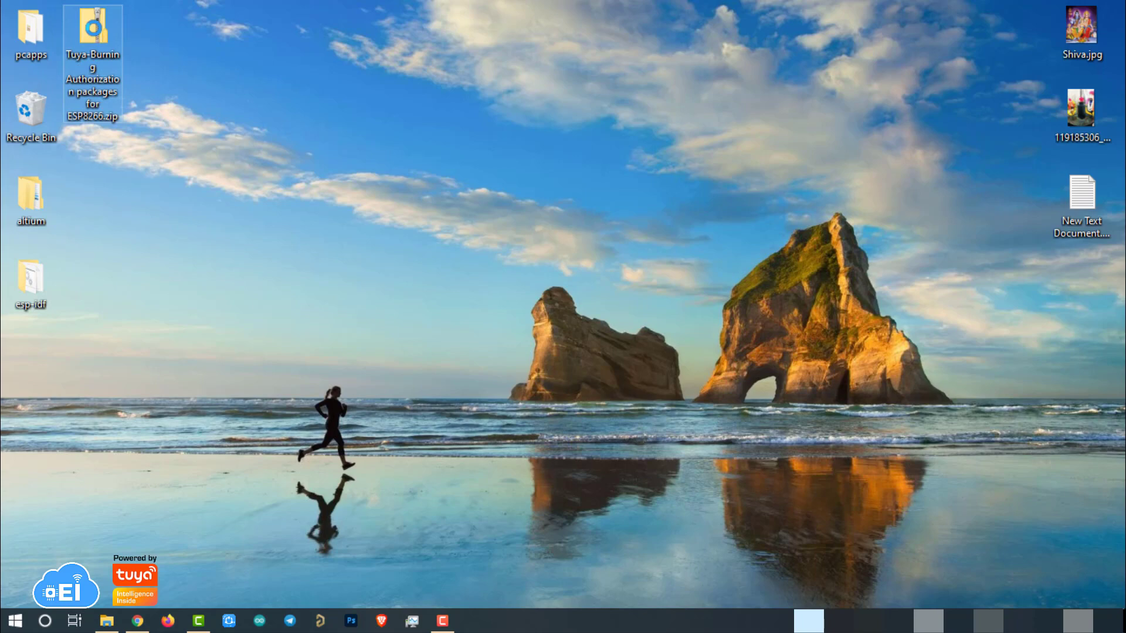
{"action": "right_click", "coordinate": [94, 26]}
{"action": "mouse_move", "coordinate": [139, 153]}
{"action": "left_click", "coordinate": [487, 229]}
Launch the cloud module burning tool from the extracted ESP8266 folder and log in online with the saved account.
{"action": "double_click", "coordinate": [30, 364]}
{"action": "double_click", "coordinate": [183, 183]}
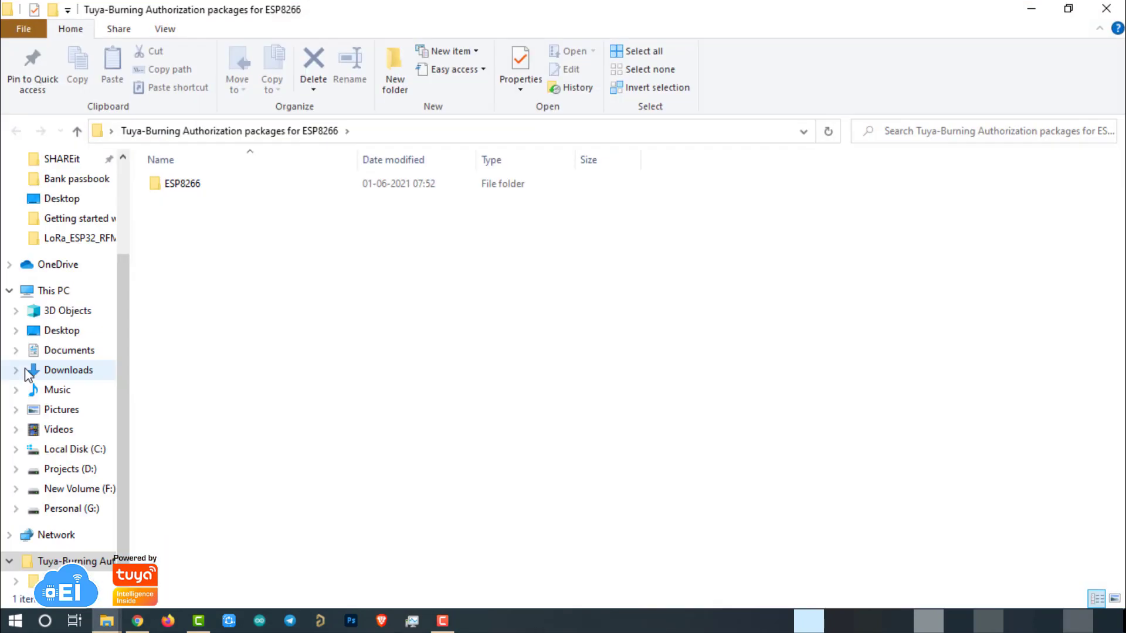
{"action": "left_click", "coordinate": [228, 202]}
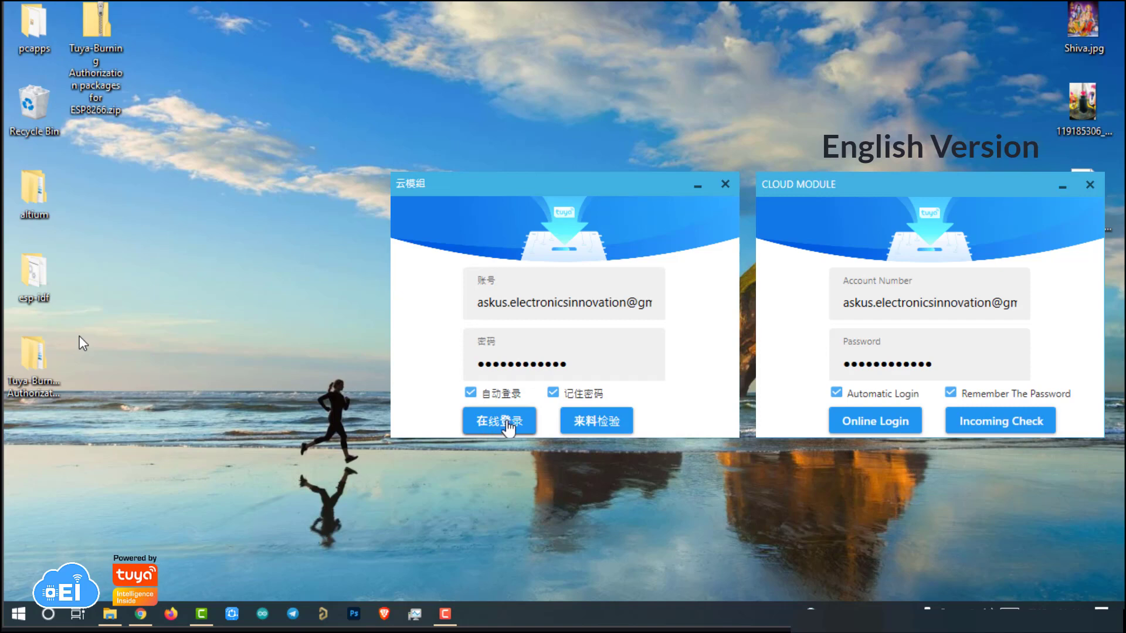
{"action": "left_click", "coordinate": [507, 425]}
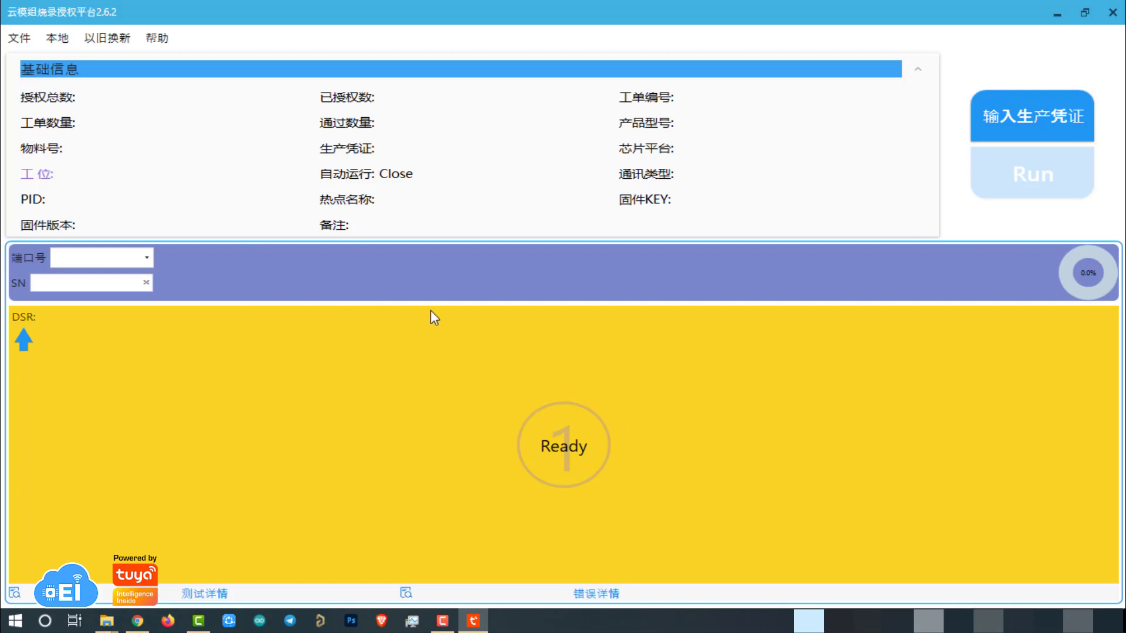
Switch the burning tool's interface language to English.
{"action": "left_click", "coordinate": [157, 38]}
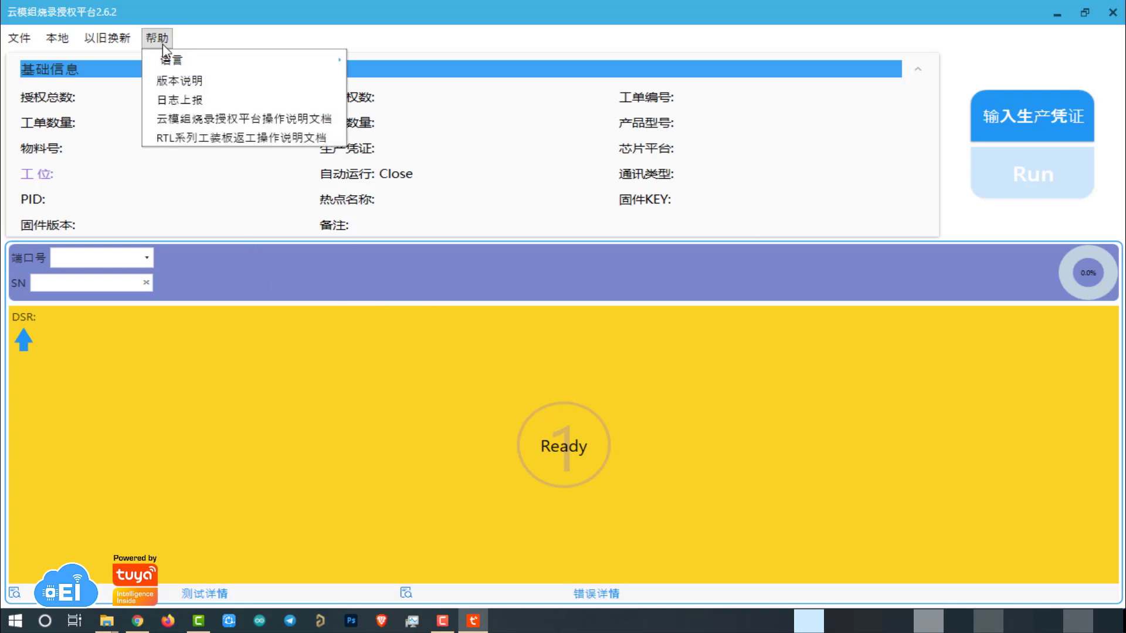
{"action": "mouse_move", "coordinate": [193, 64]}
{"action": "left_click", "coordinate": [391, 58]}
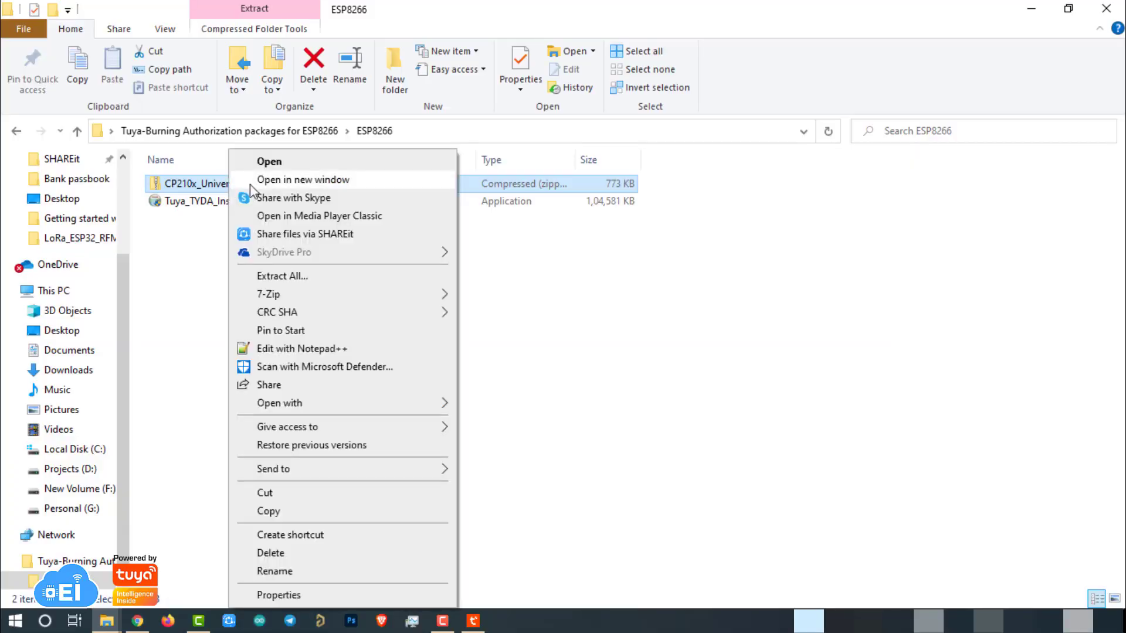
Extract the CP210x universal Windows driver archive in the ESP8266 folder, and list the COM ports in Device Manager.
{"action": "left_click", "coordinate": [251, 182]}
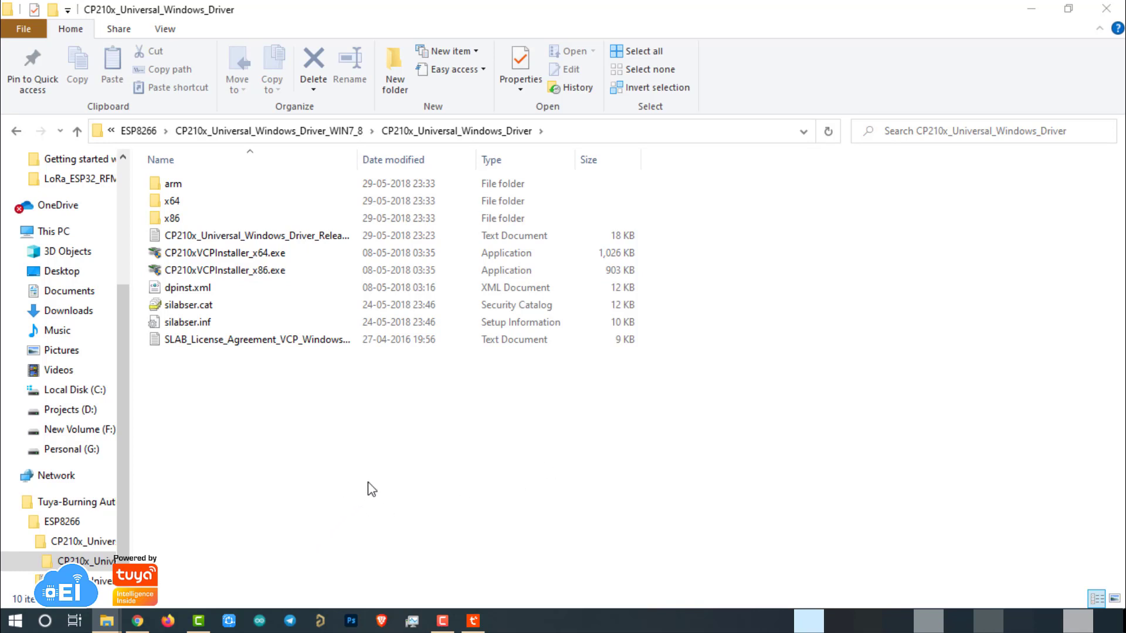
{"action": "left_click", "coordinate": [14, 621]}
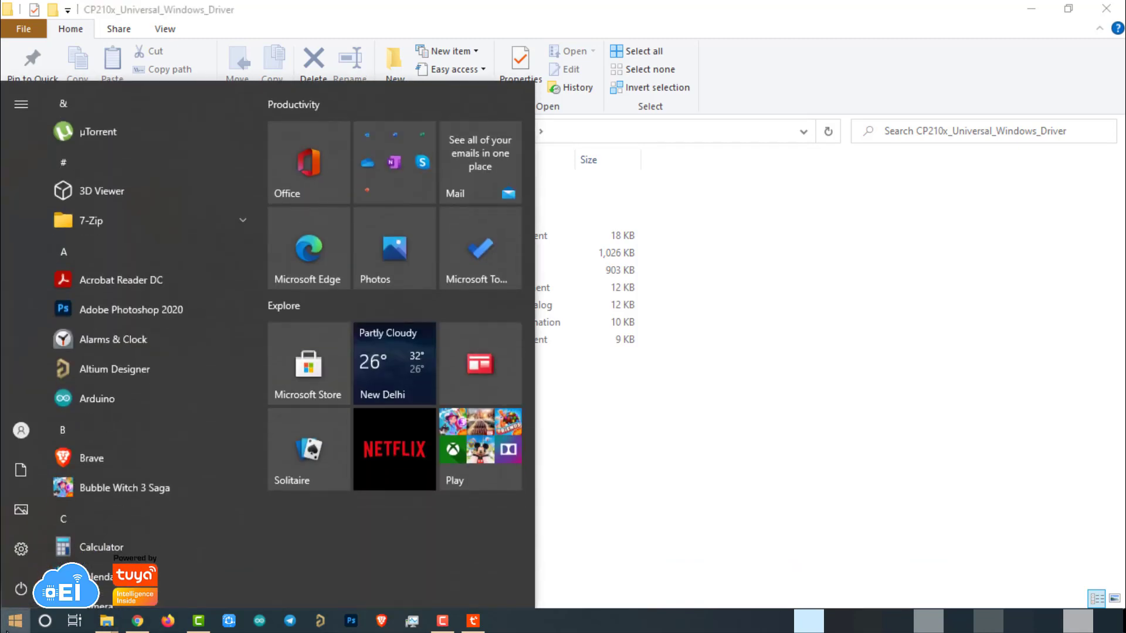
{"action": "type", "text": "devi"}
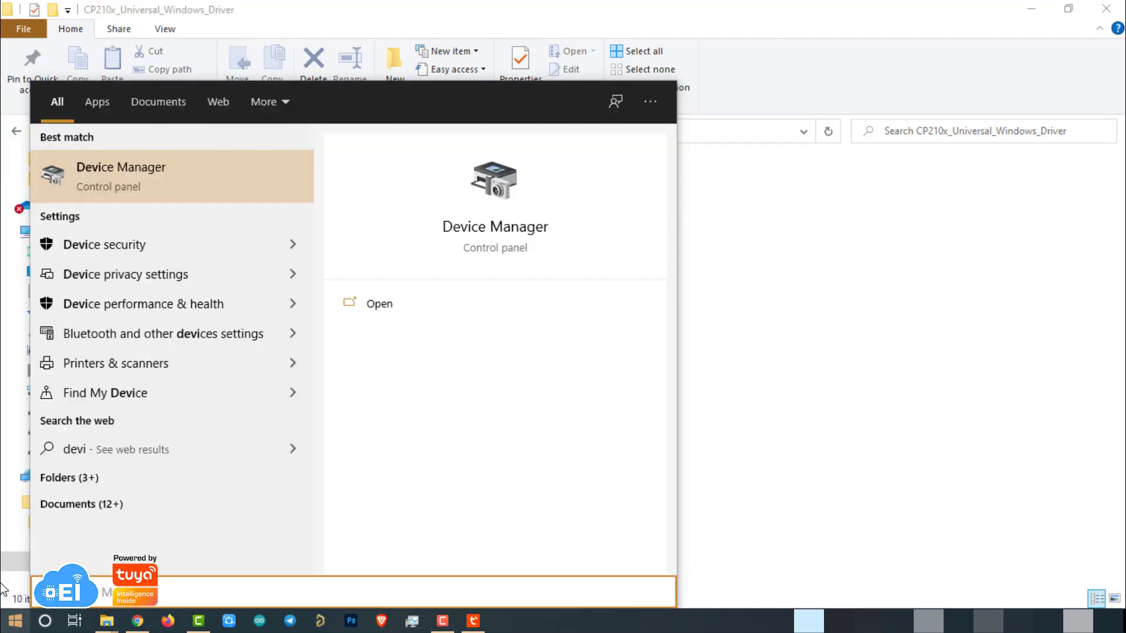
{"action": "left_click", "coordinate": [197, 174]}
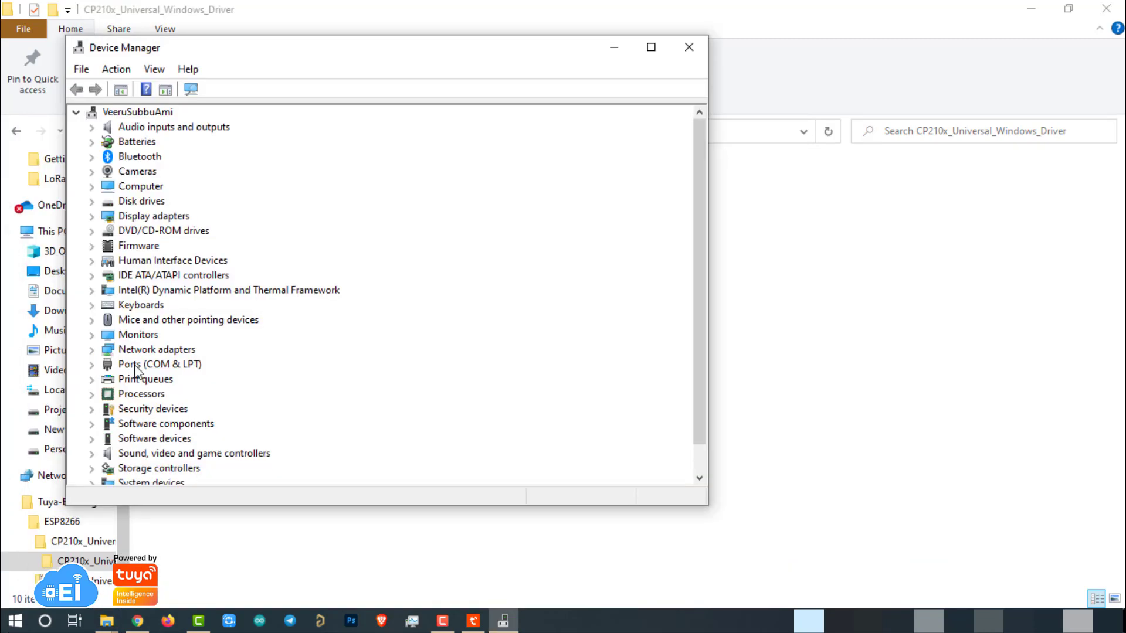
{"action": "left_click", "coordinate": [91, 364]}
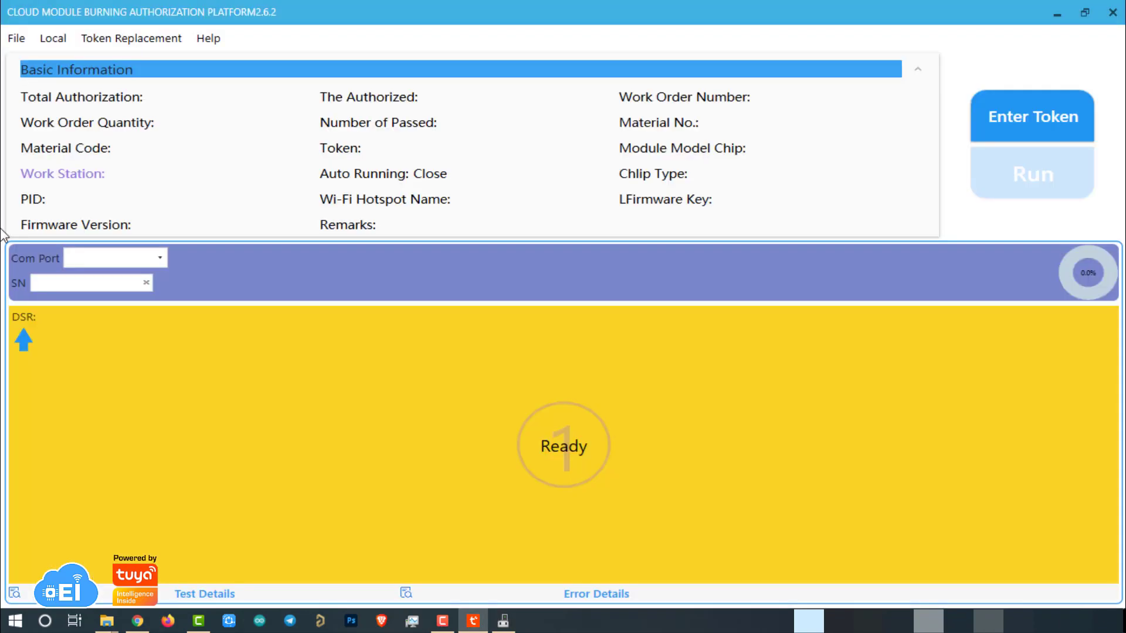
In the burning tool's basic settings, set the burning baud to 921600 and the test baud to 9600.
{"action": "left_click", "coordinate": [16, 39]}
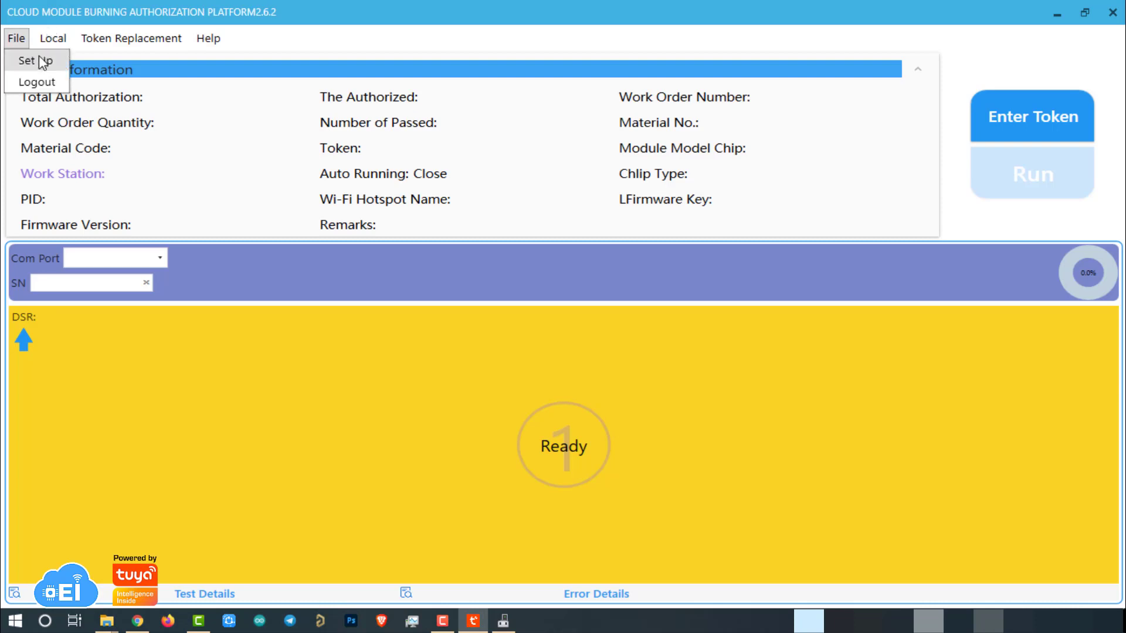
{"action": "left_click", "coordinate": [35, 61]}
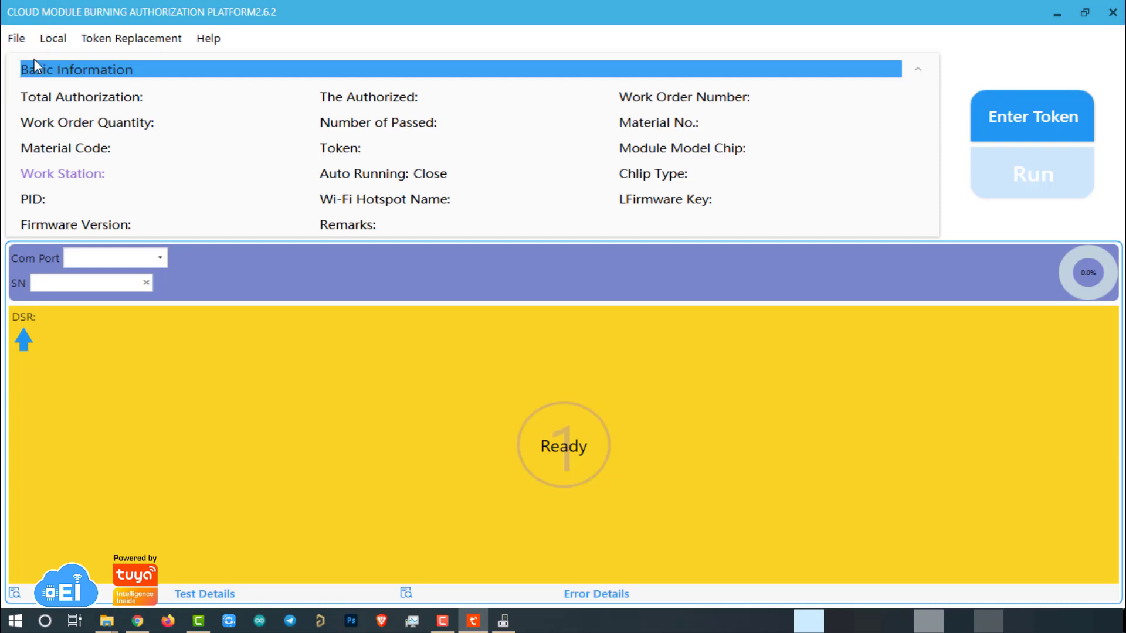
{"action": "left_click", "coordinate": [481, 254]}
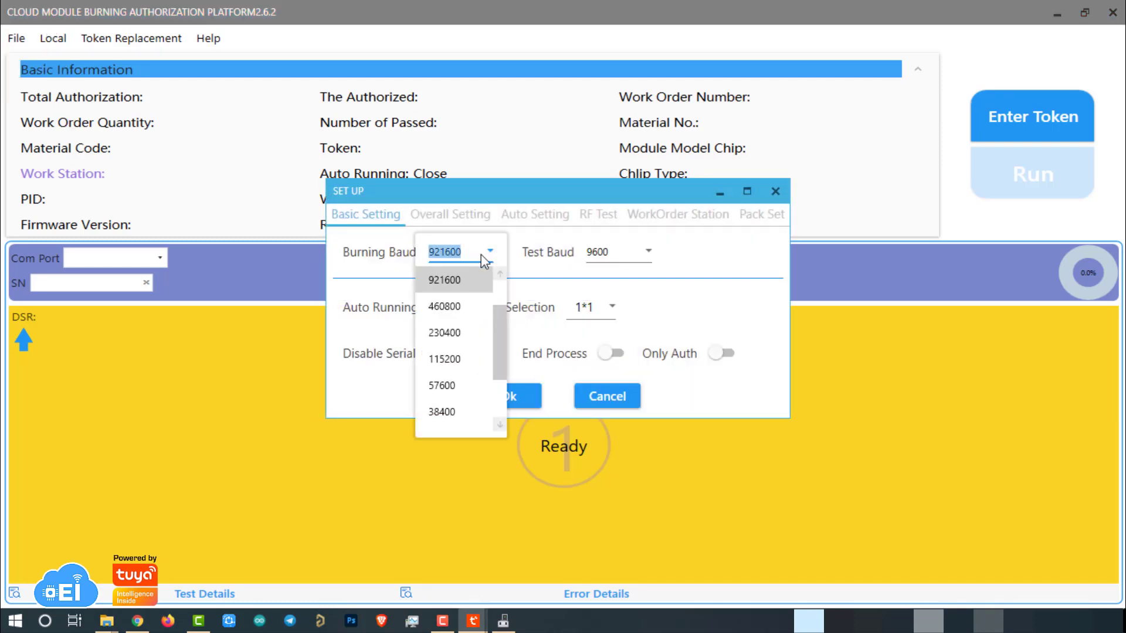
{"action": "left_click", "coordinate": [464, 282]}
{"action": "left_click", "coordinate": [643, 261]}
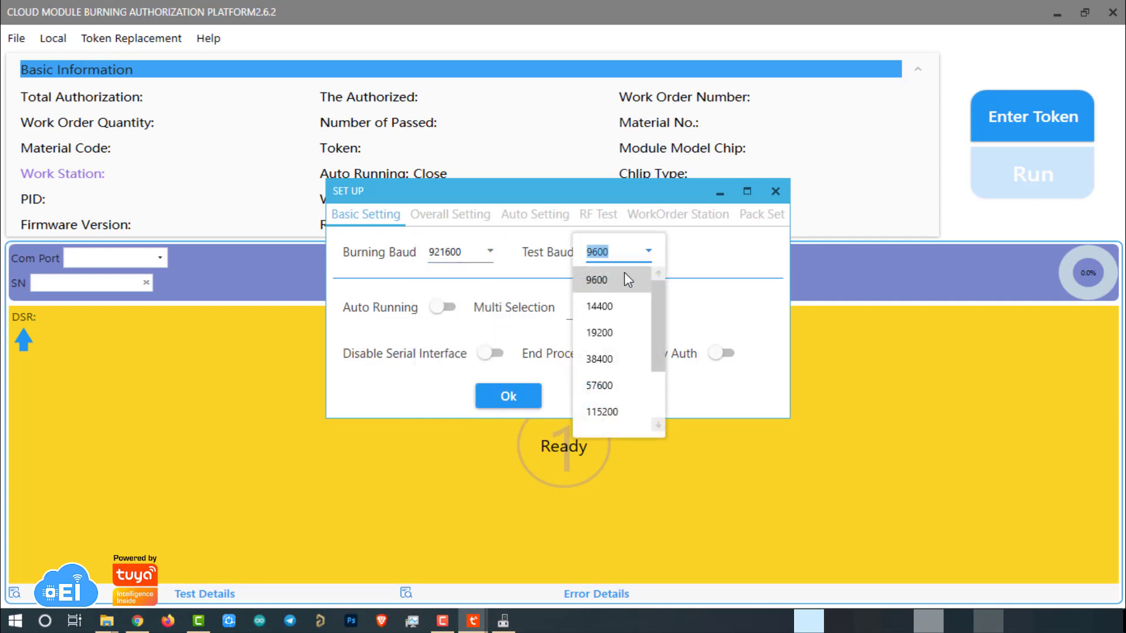
{"action": "left_click", "coordinate": [614, 281]}
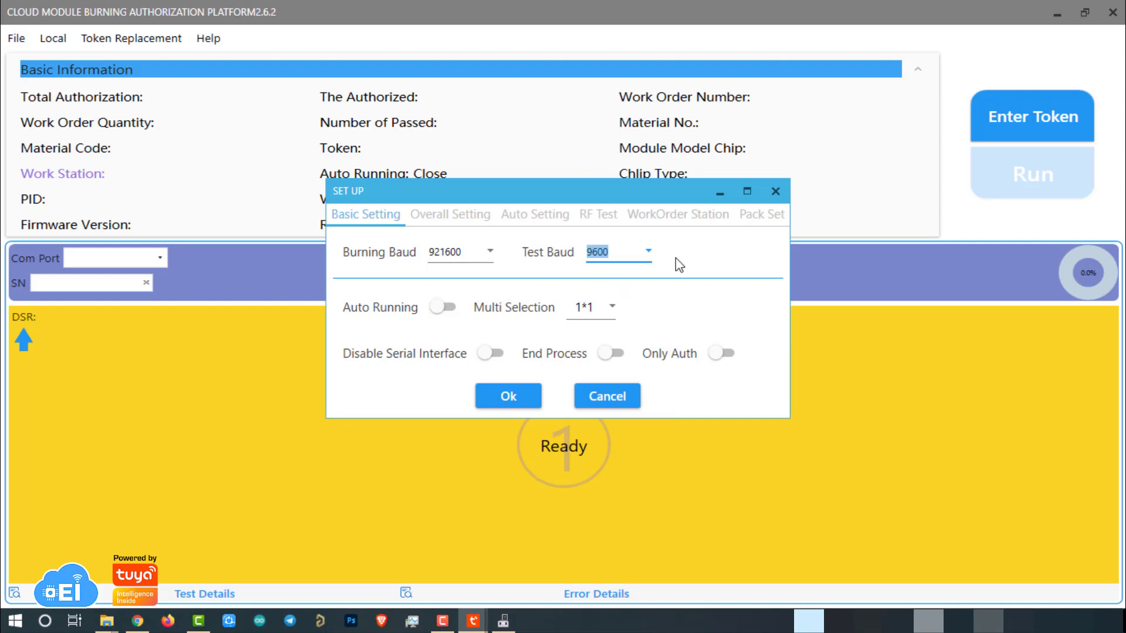
{"action": "left_click", "coordinate": [509, 398]}
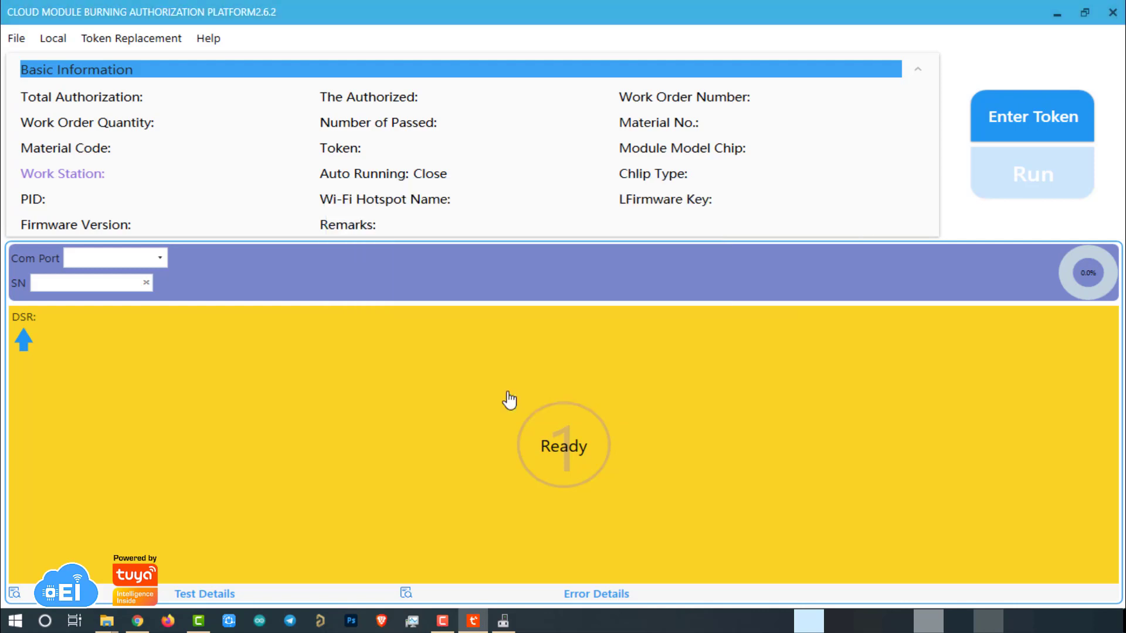
Load the firmware with the production token, choosing the Burning Authorization work station and enabling Firmware Download.
{"action": "left_click", "coordinate": [1040, 125]}
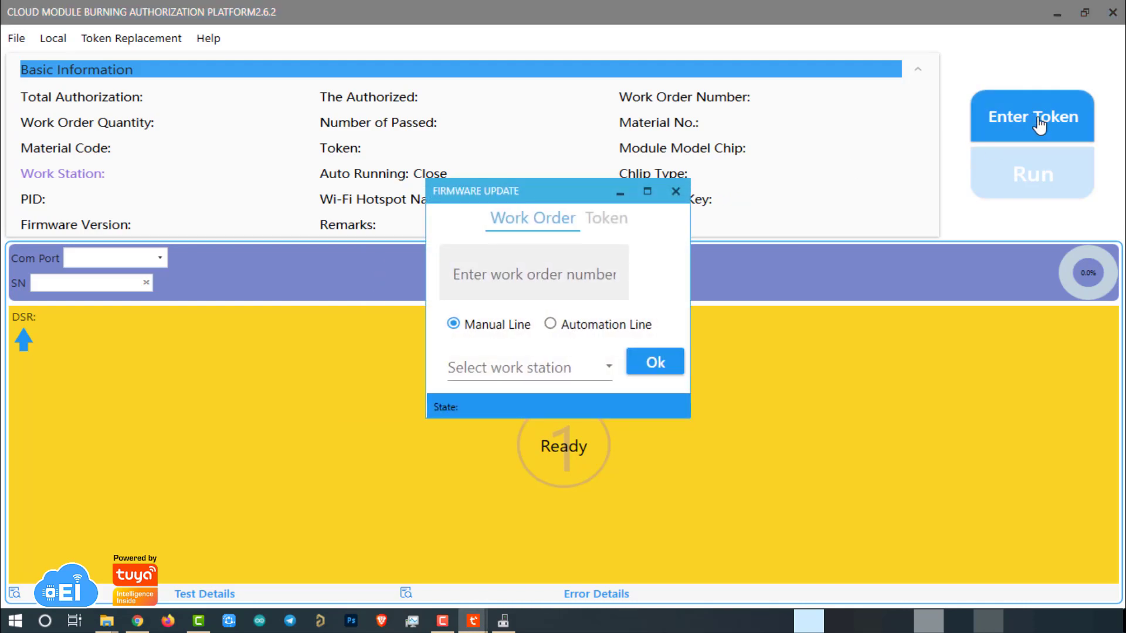
{"action": "left_click", "coordinate": [624, 224]}
{"action": "left_click", "coordinate": [520, 270]}
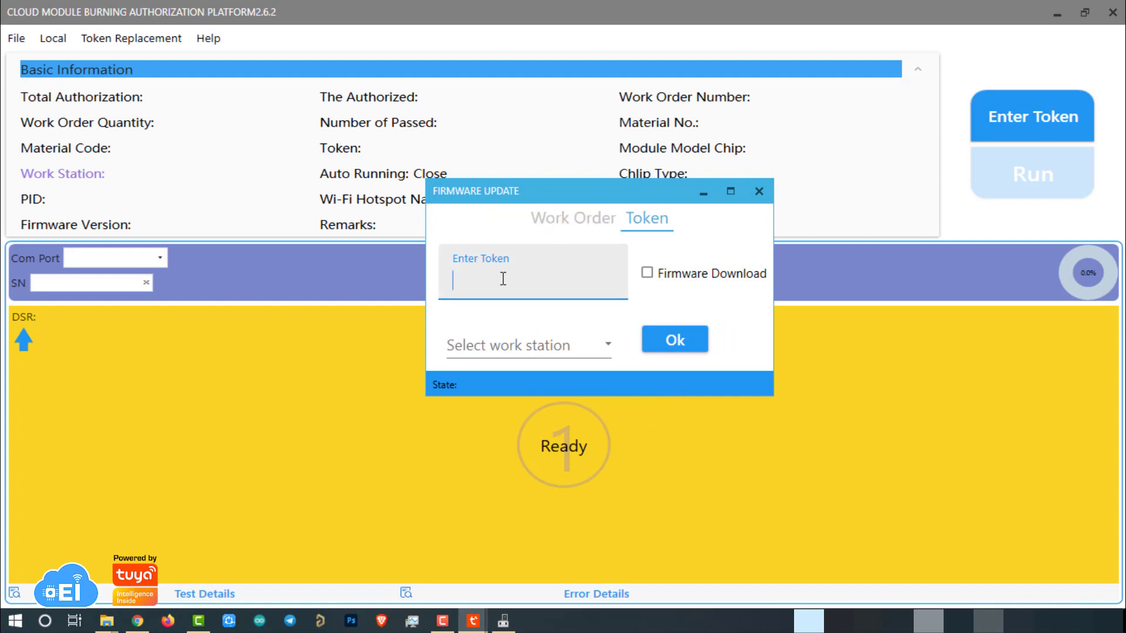
{"action": "key", "text": "ctrl+v"}
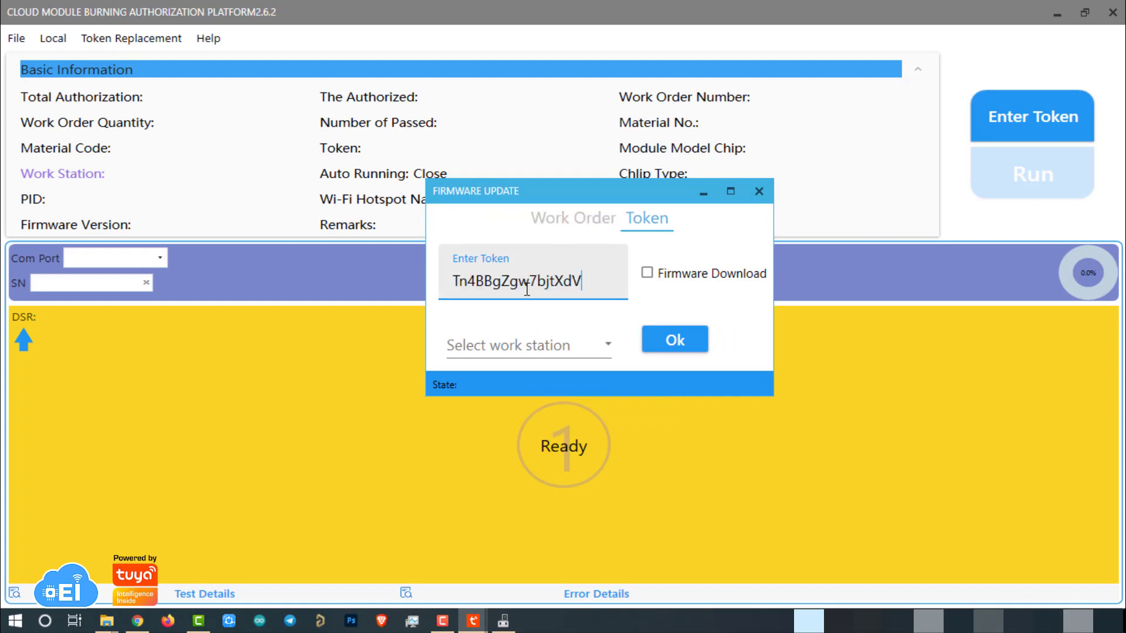
{"action": "left_click", "coordinate": [528, 347]}
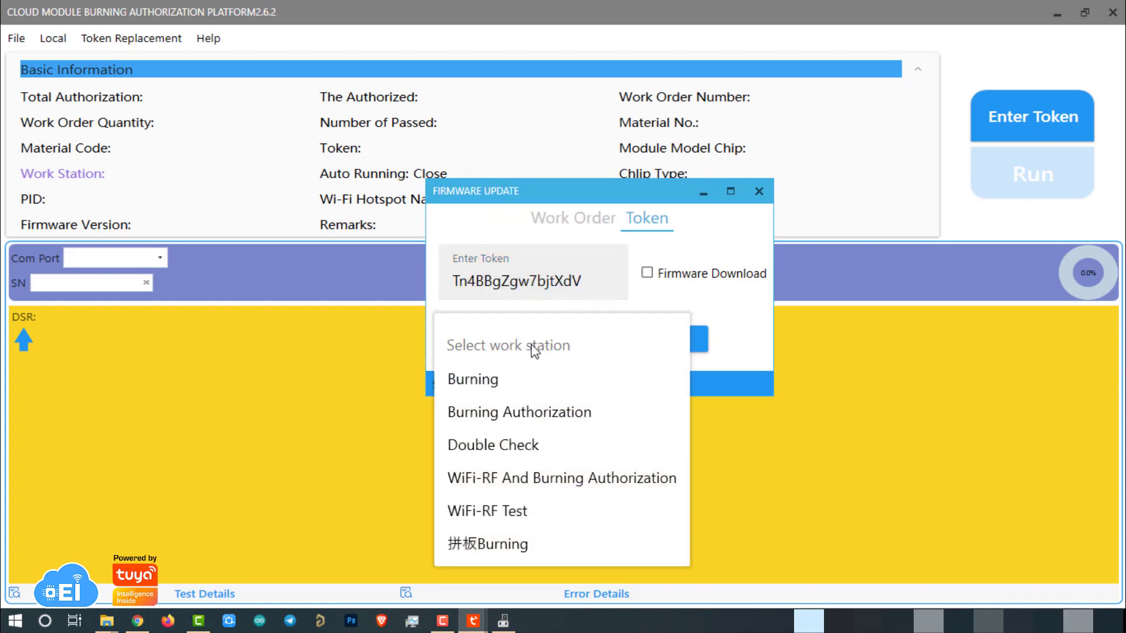
{"action": "left_click", "coordinate": [531, 413]}
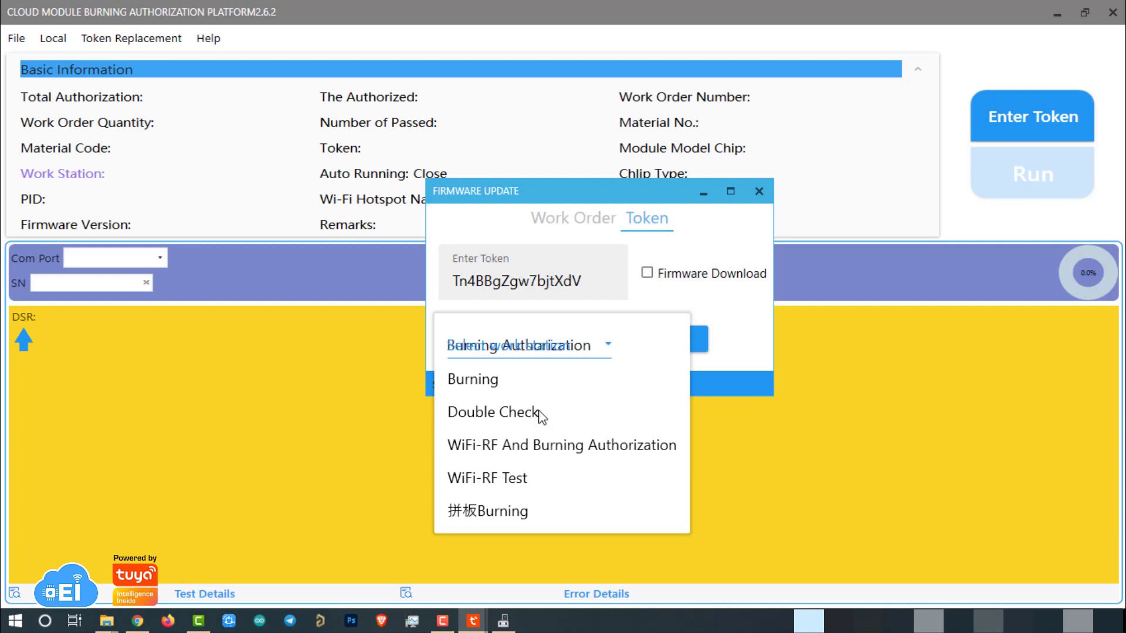
{"action": "left_click", "coordinate": [652, 278]}
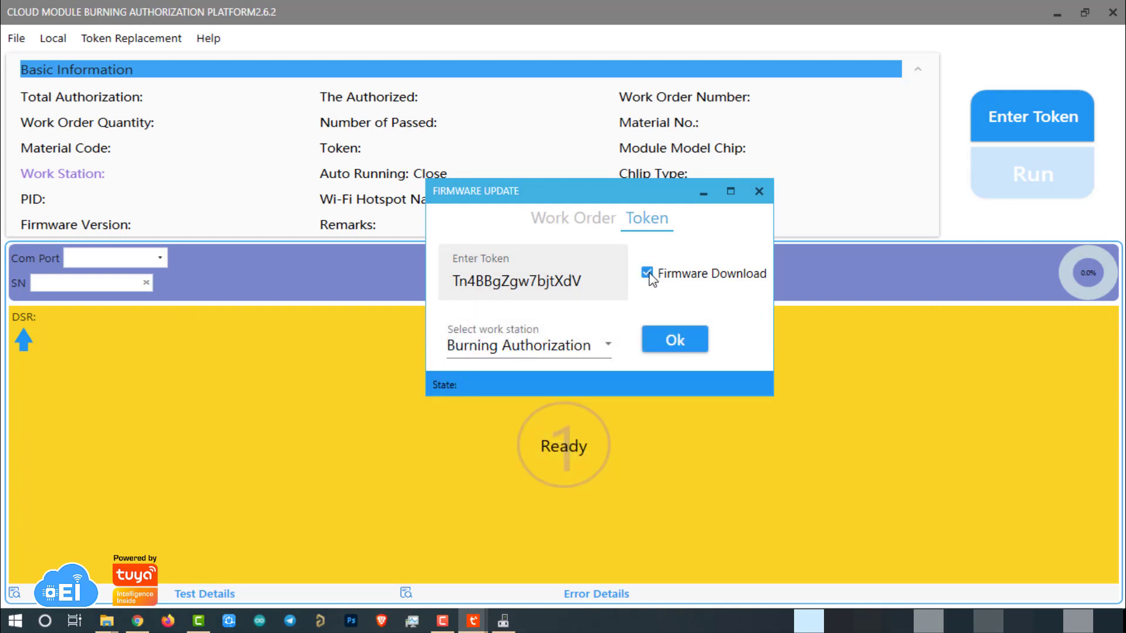
{"action": "left_click", "coordinate": [690, 341]}
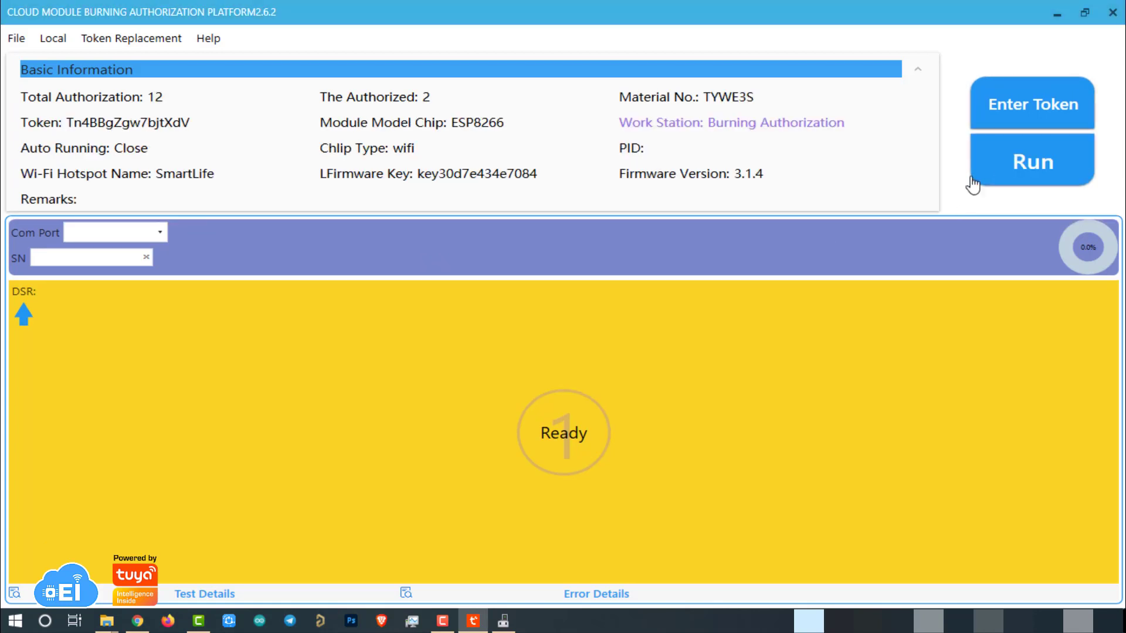
Run the firmware burning on port COM3, and check the connected serial port in Device Manager.
{"action": "left_click", "coordinate": [100, 231]}
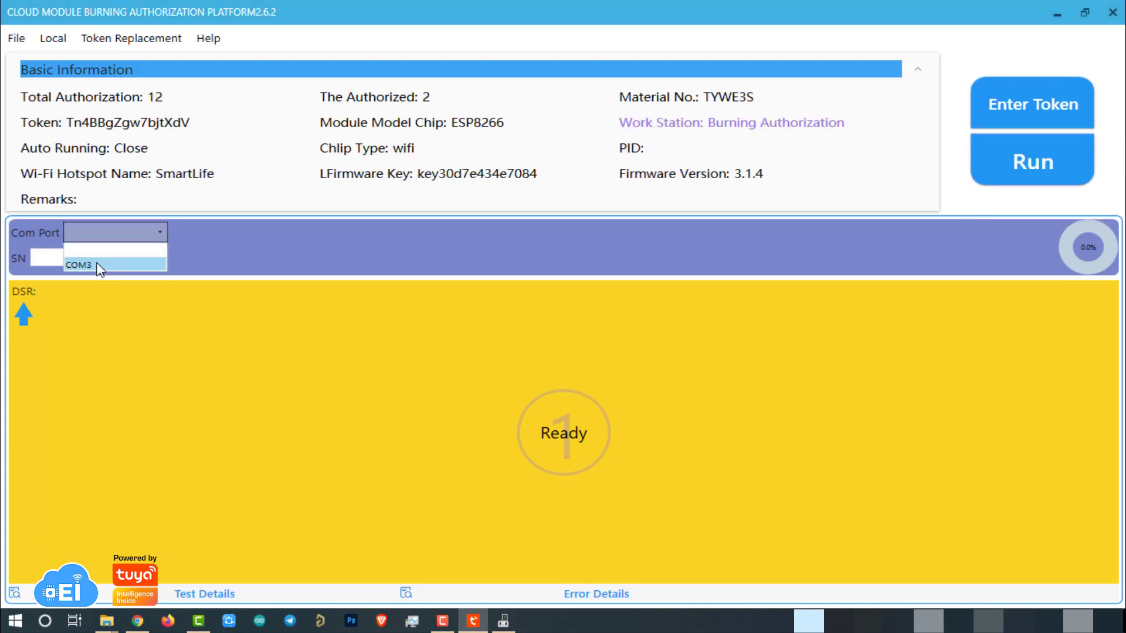
{"action": "left_click", "coordinate": [97, 264]}
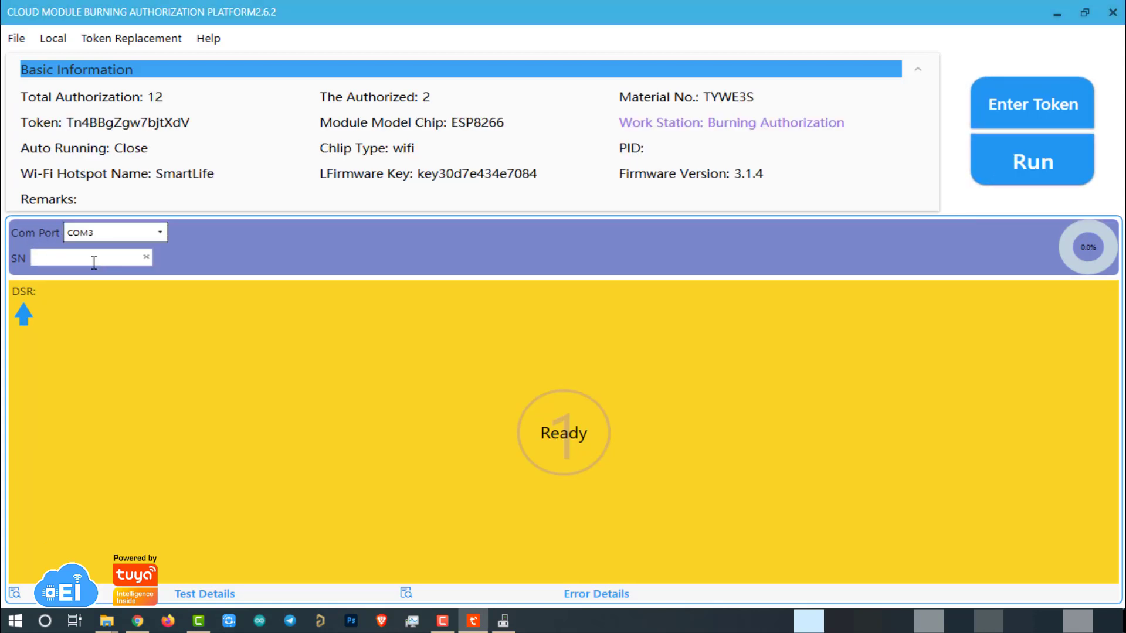
{"action": "left_click", "coordinate": [1027, 172]}
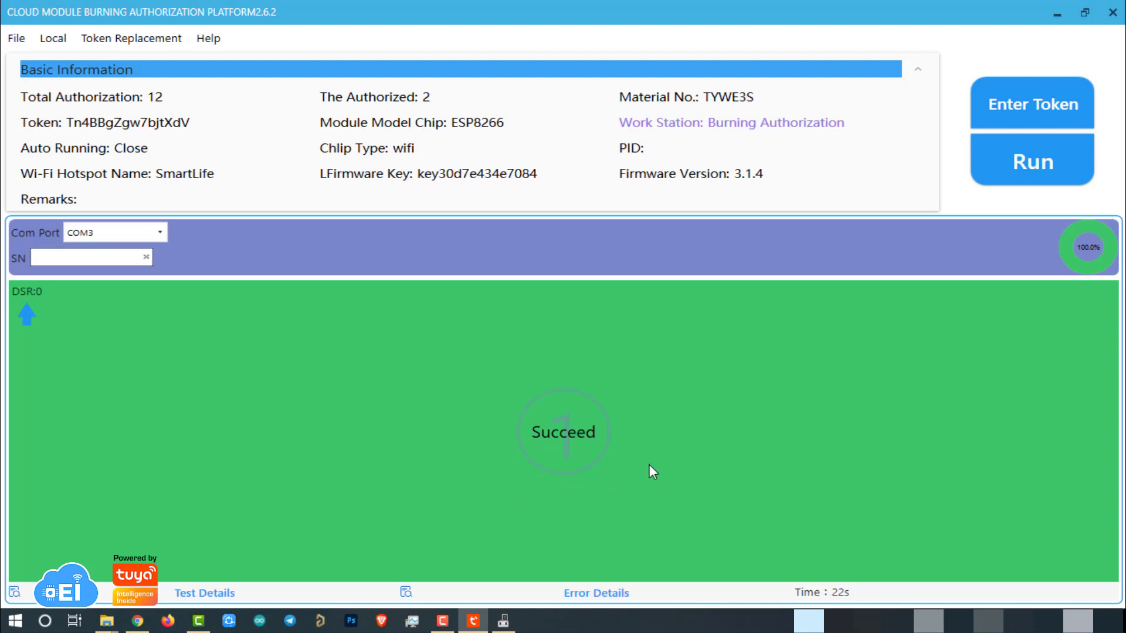
{"action": "left_click", "coordinate": [503, 621]}
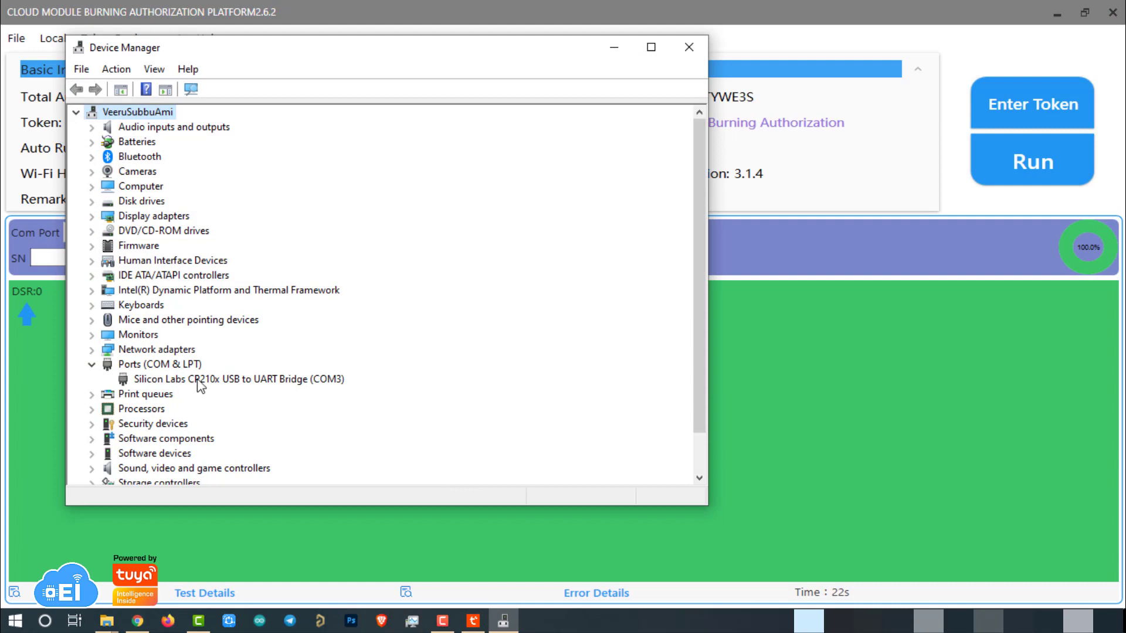
{"action": "left_click", "coordinate": [614, 47]}
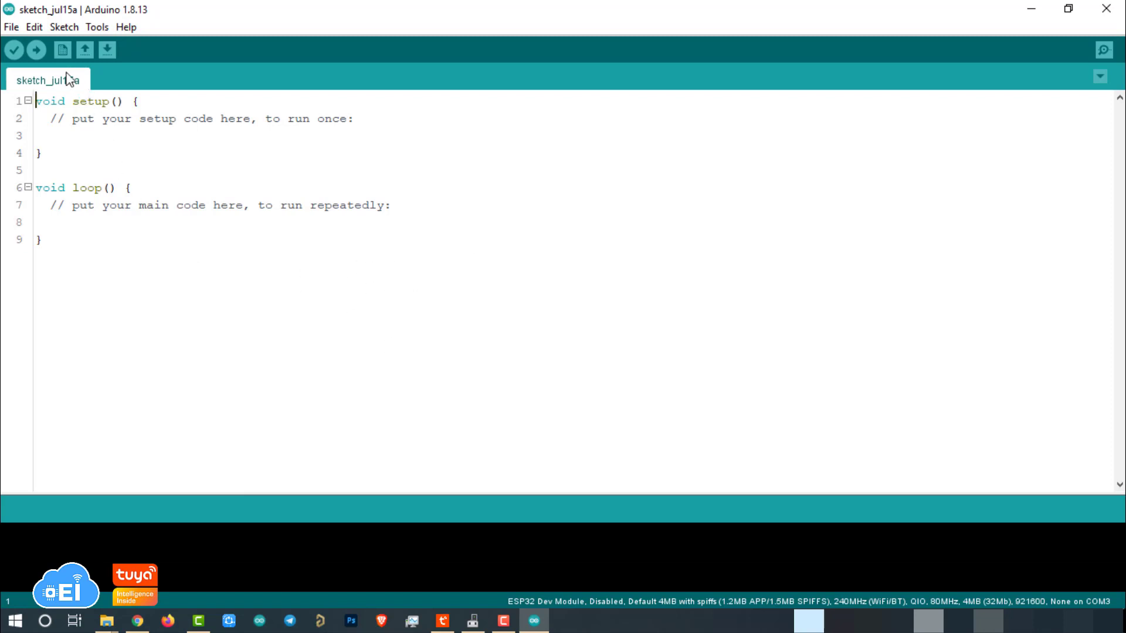
Search Arduino's Library Manager for tuya_wifi_mcu.
{"action": "left_click", "coordinate": [65, 28]}
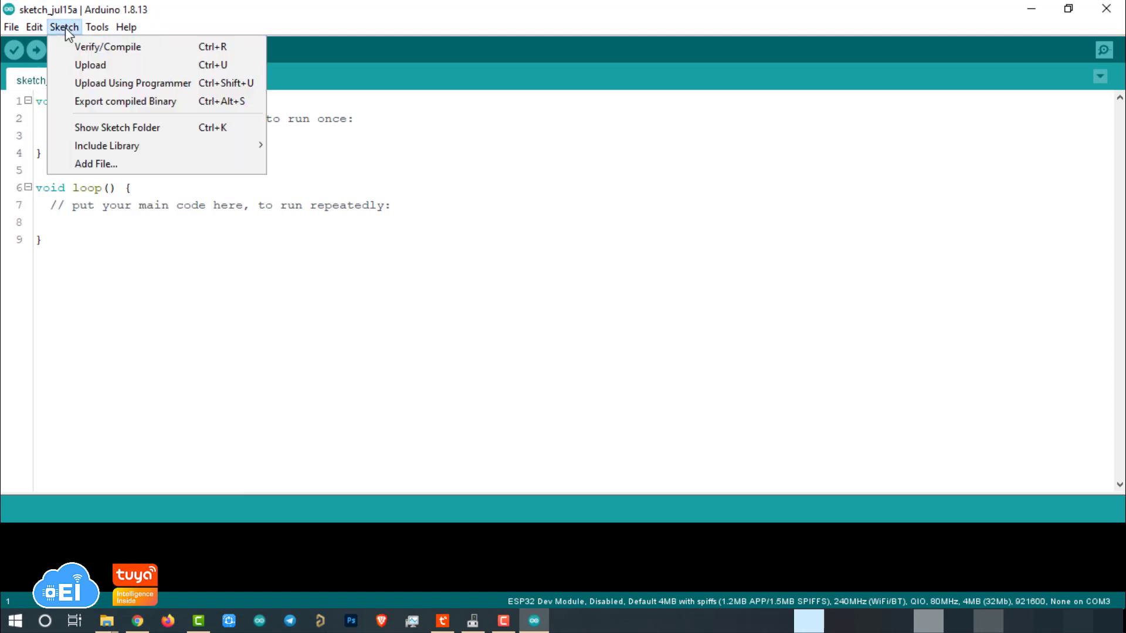
{"action": "mouse_move", "coordinate": [88, 147]}
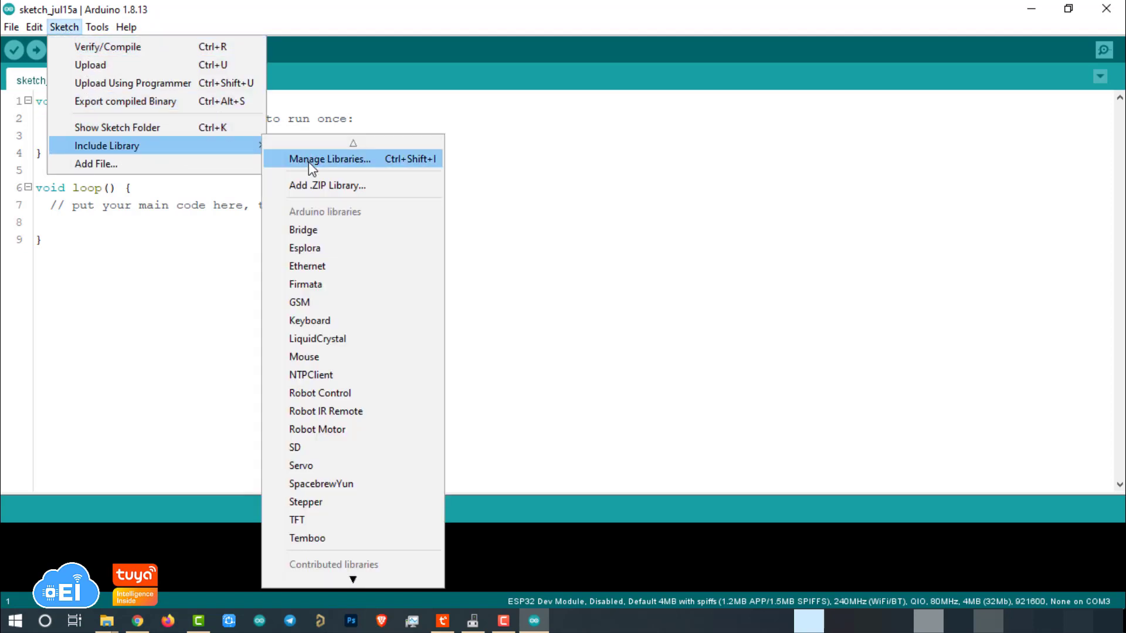
{"action": "left_click", "coordinate": [308, 162]}
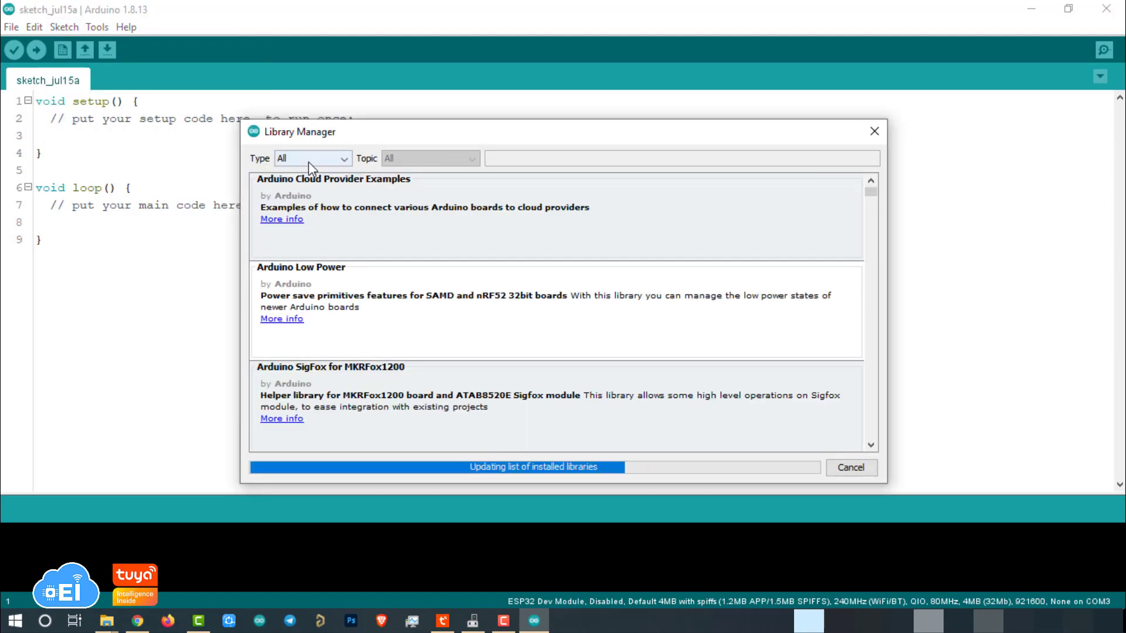
{"action": "left_click", "coordinate": [554, 157]}
{"action": "type", "text": "tuya_"}
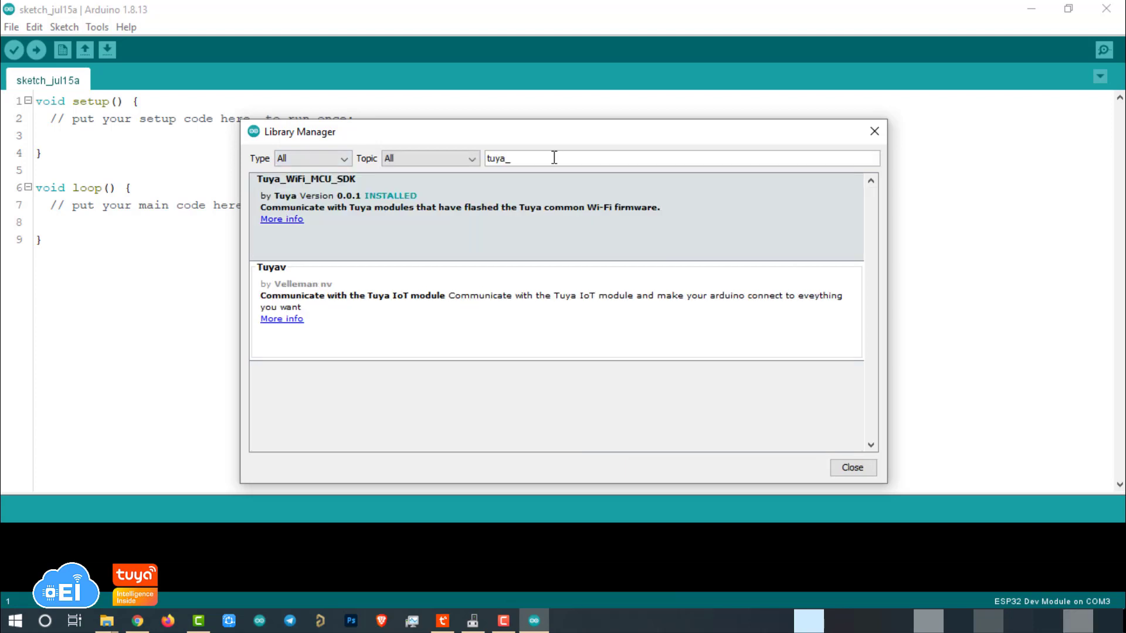
{"action": "type", "text": "wifi_mcu"}
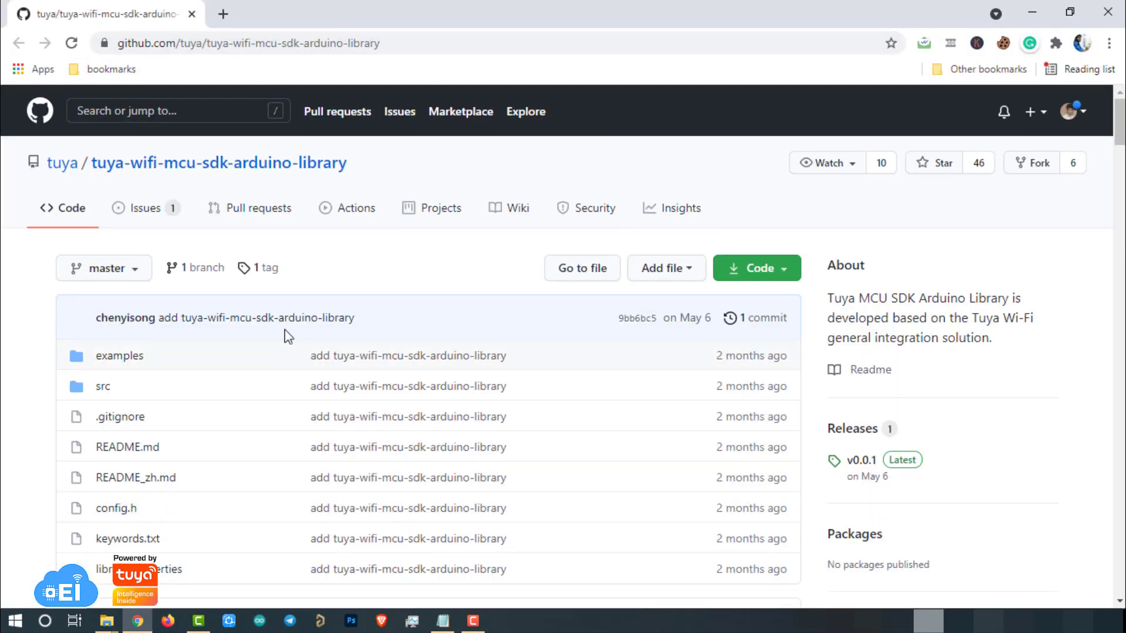
Download the tuya-wifi-mcu-sdk-arduino-library repository from GitHub as a ZIP.
{"action": "left_click", "coordinate": [771, 270]}
{"action": "left_click", "coordinate": [597, 475]}
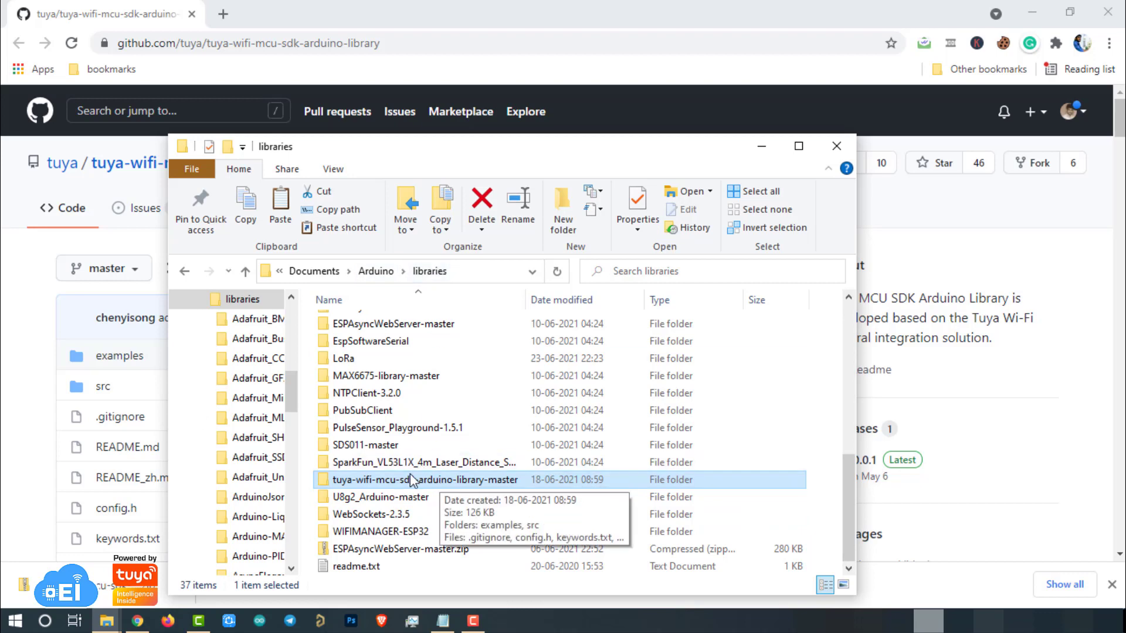
Locate Tuya_WiFi_MCU_SDK among the libraries that can be included in the Arduino sketch.
{"action": "left_click", "coordinate": [64, 27]}
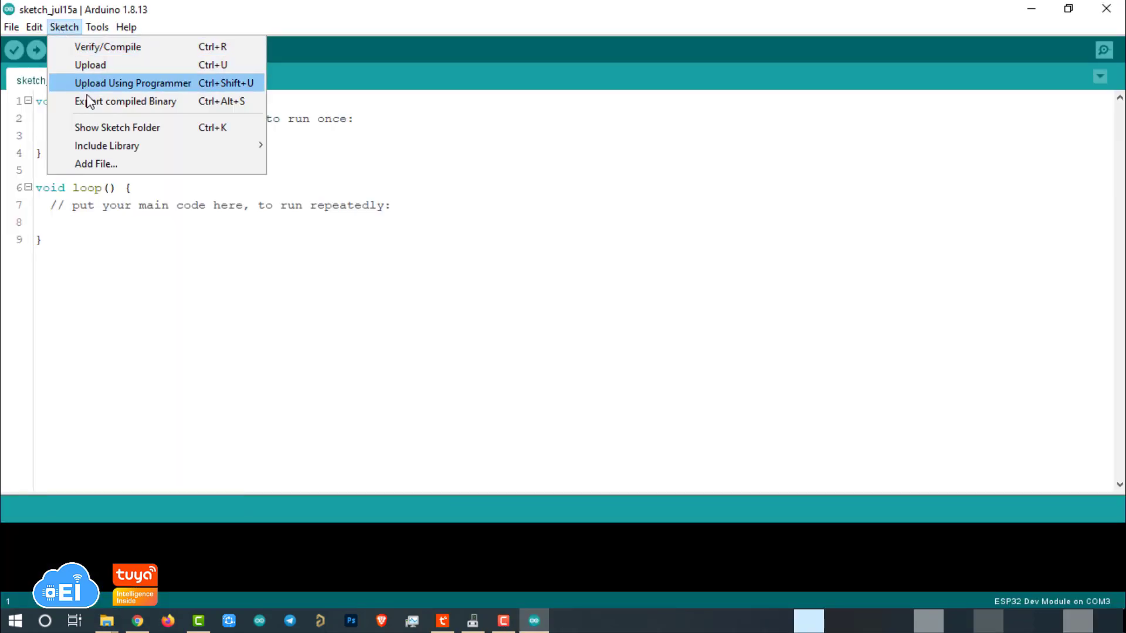
{"action": "mouse_move", "coordinate": [104, 151]}
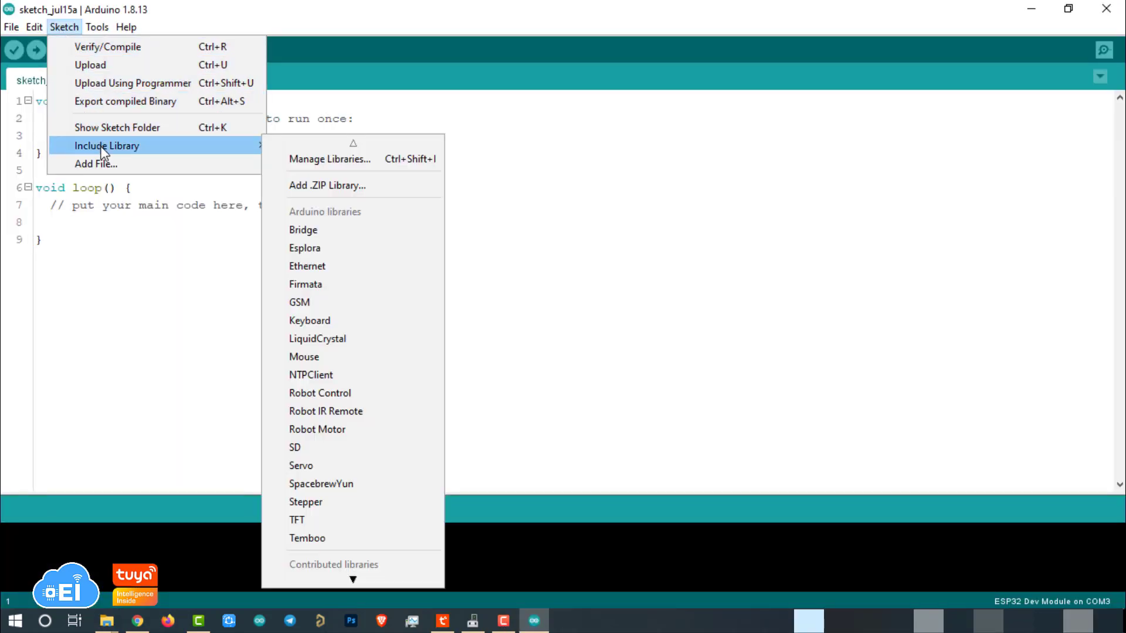
{"action": "scroll", "coordinate": [367, 352], "scroll_direction": "down", "scroll_amount": 5}
{"action": "scroll", "coordinate": [355, 418], "scroll_direction": "down", "scroll_amount": 10}
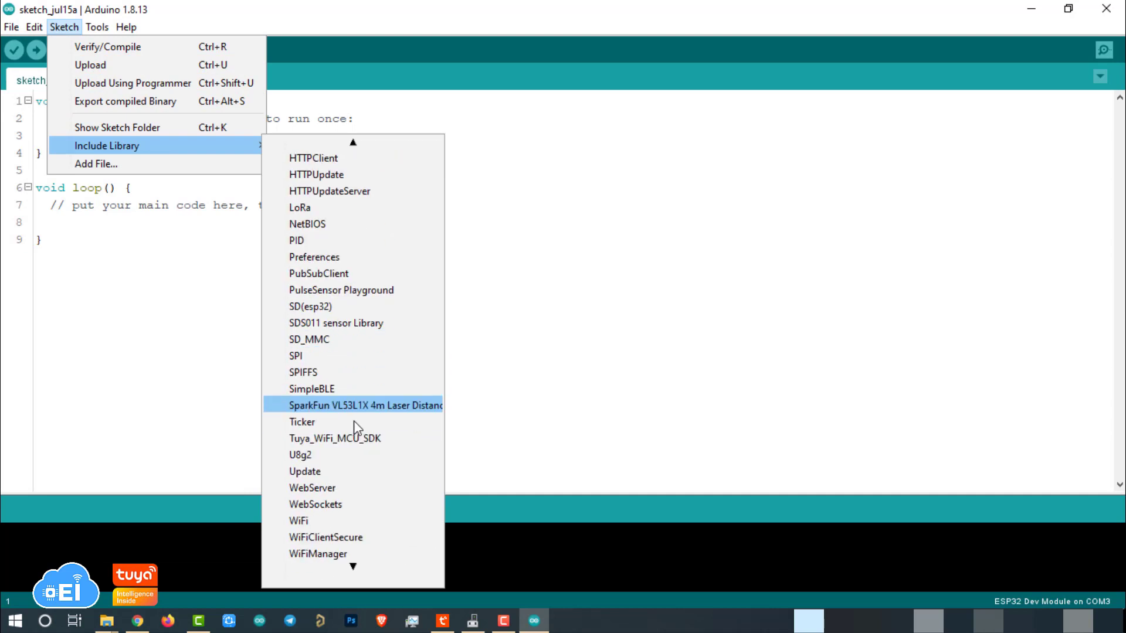
{"action": "scroll", "coordinate": [354, 421], "scroll_direction": "down", "scroll_amount": 2}
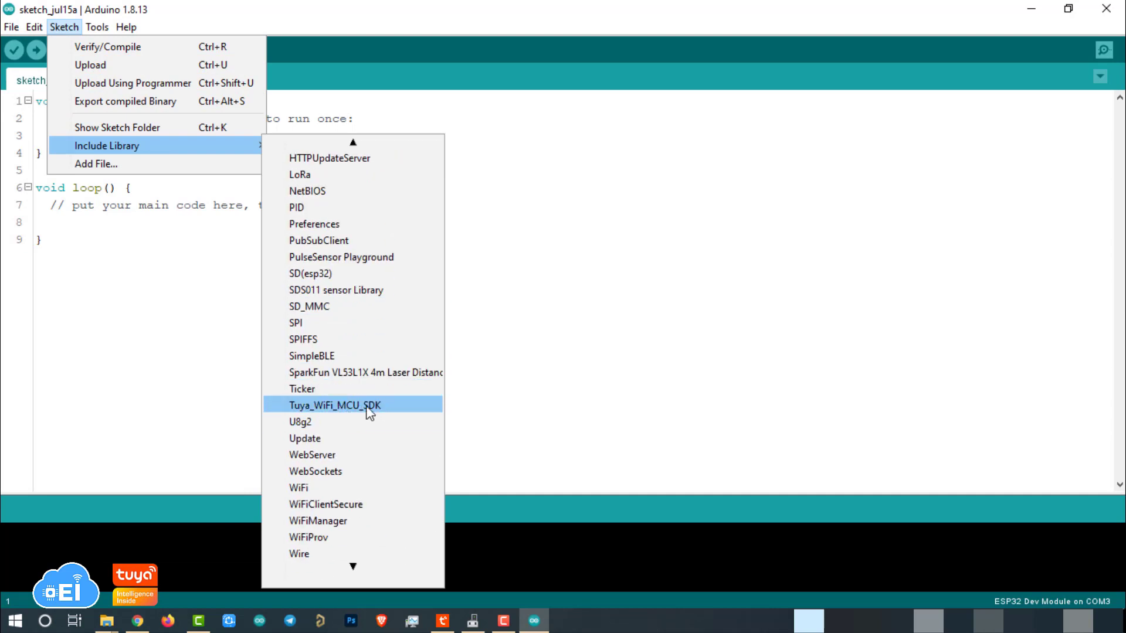
Open the start example sketch from the Tuya_WiFi_MCU_SDK library and maximize its window.
{"action": "left_click", "coordinate": [799, 379]}
{"action": "left_click", "coordinate": [13, 29]}
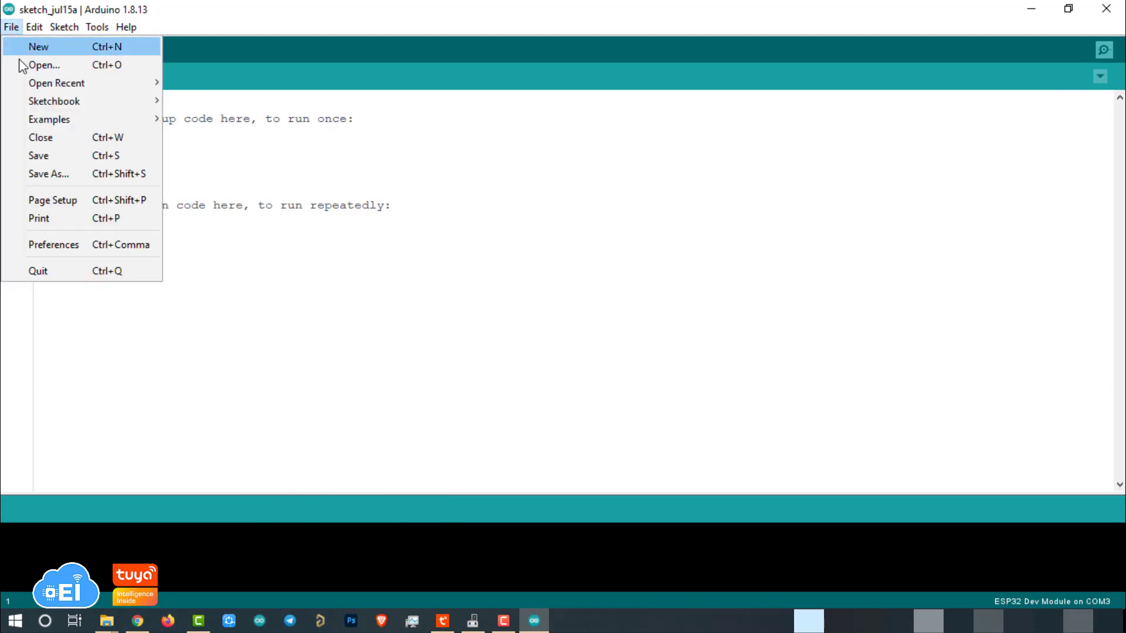
{"action": "mouse_move", "coordinate": [35, 119]}
{"action": "scroll", "coordinate": [242, 364], "scroll_direction": "down", "scroll_amount": 20}
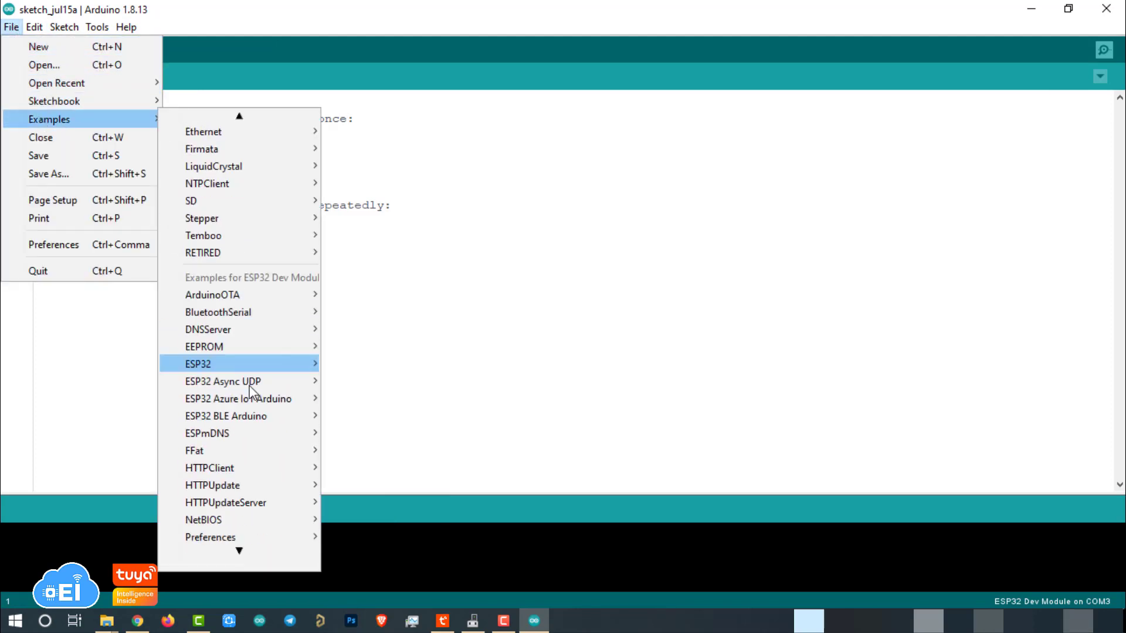
{"action": "scroll", "coordinate": [248, 390], "scroll_direction": "down", "scroll_amount": 13}
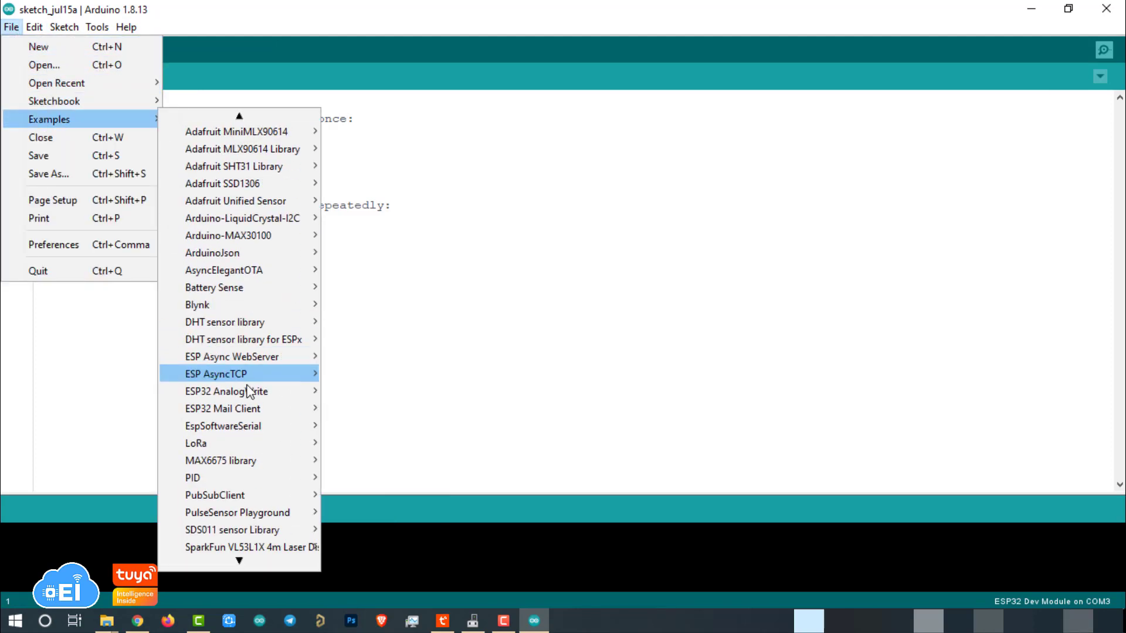
{"action": "mouse_move", "coordinate": [249, 392]}
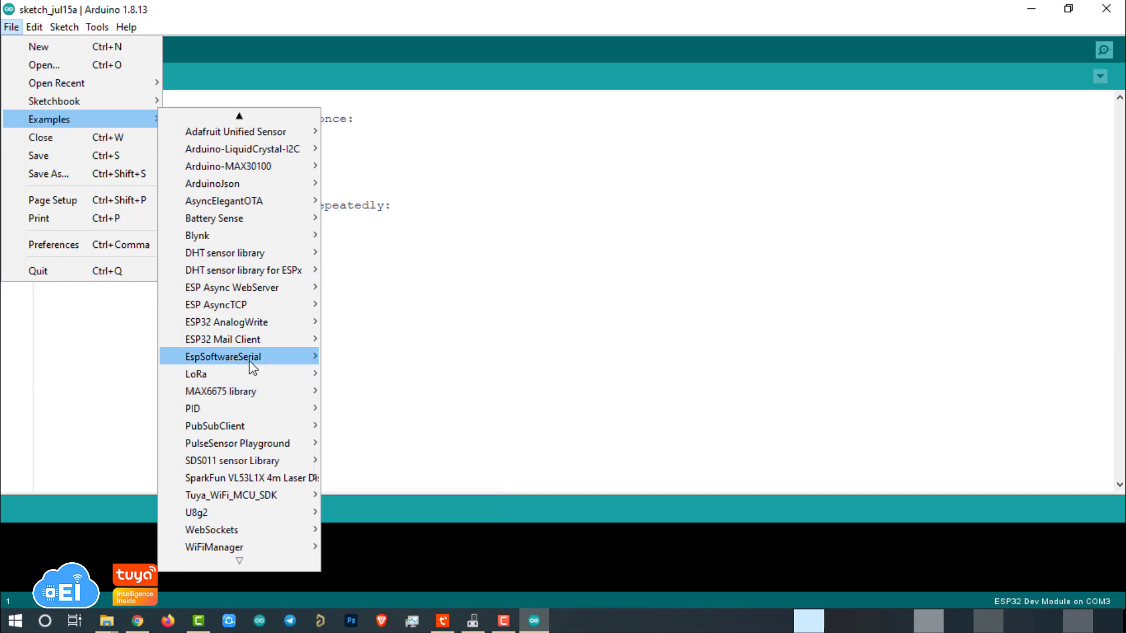
{"action": "mouse_move", "coordinate": [246, 497]}
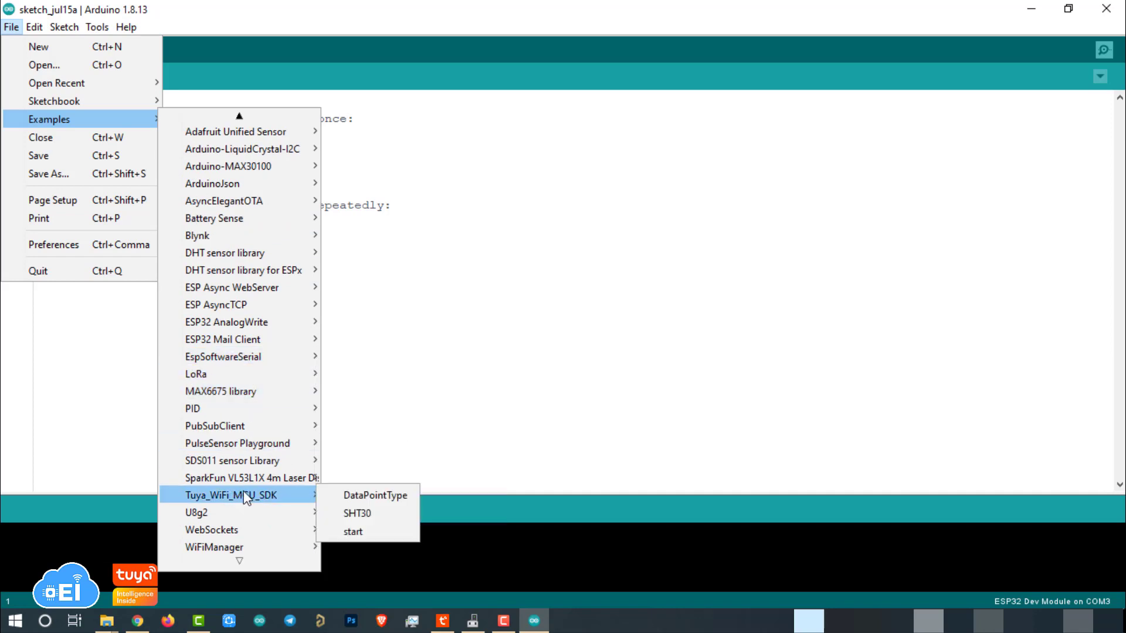
{"action": "left_click", "coordinate": [354, 532]}
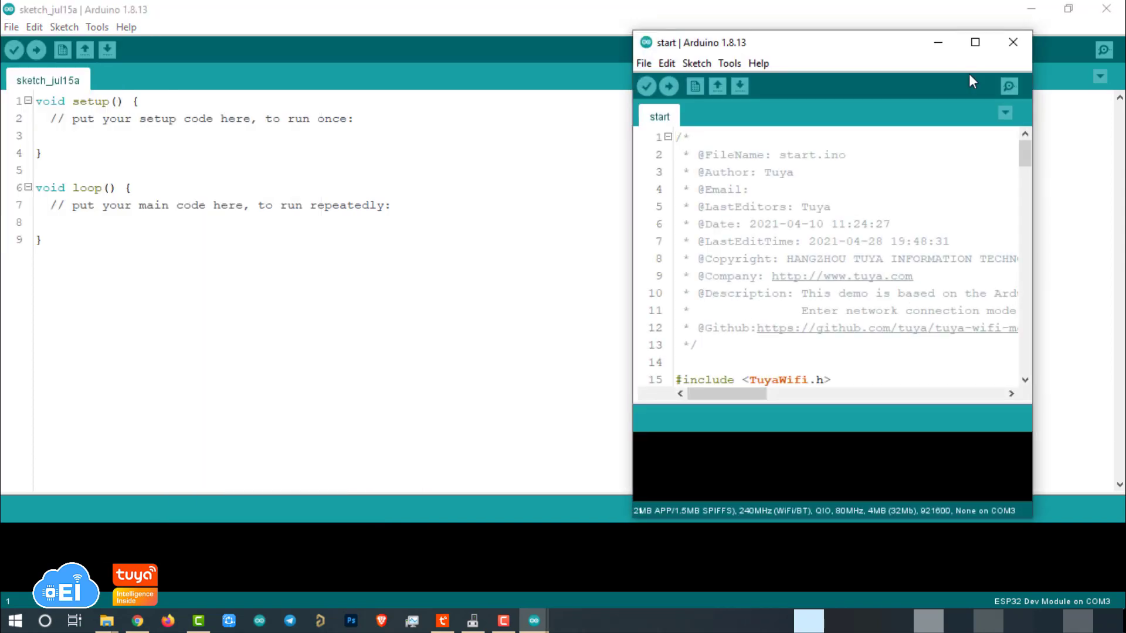
{"action": "left_click", "coordinate": [975, 42]}
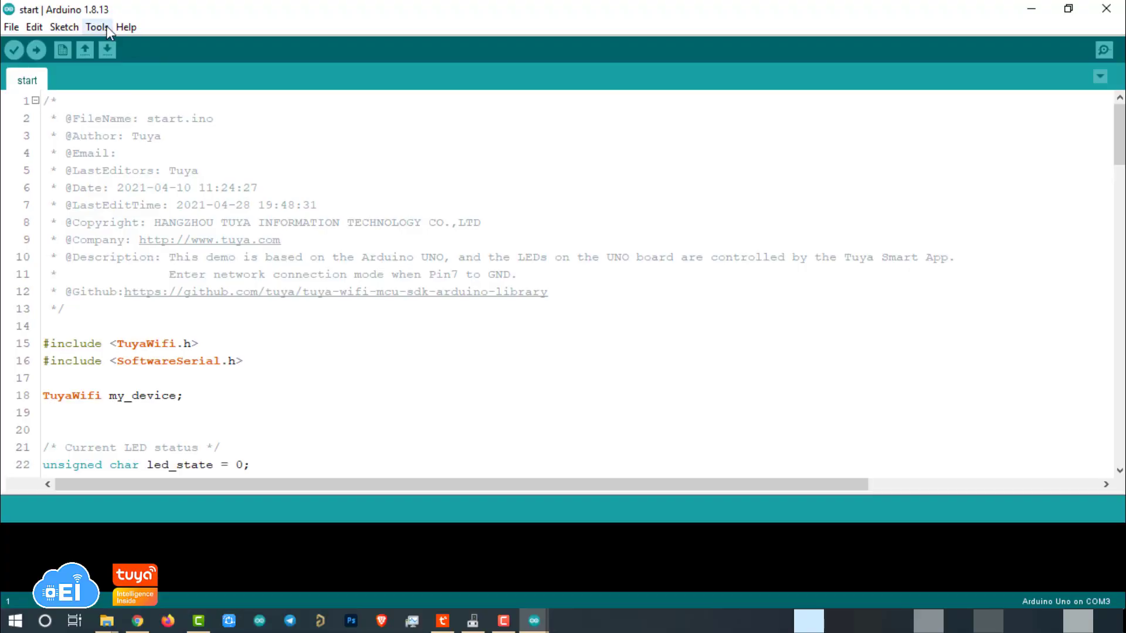
Set the port to COM4 (Arduino Uno) and upload the start sketch to the board.
{"action": "left_click", "coordinate": [106, 27]}
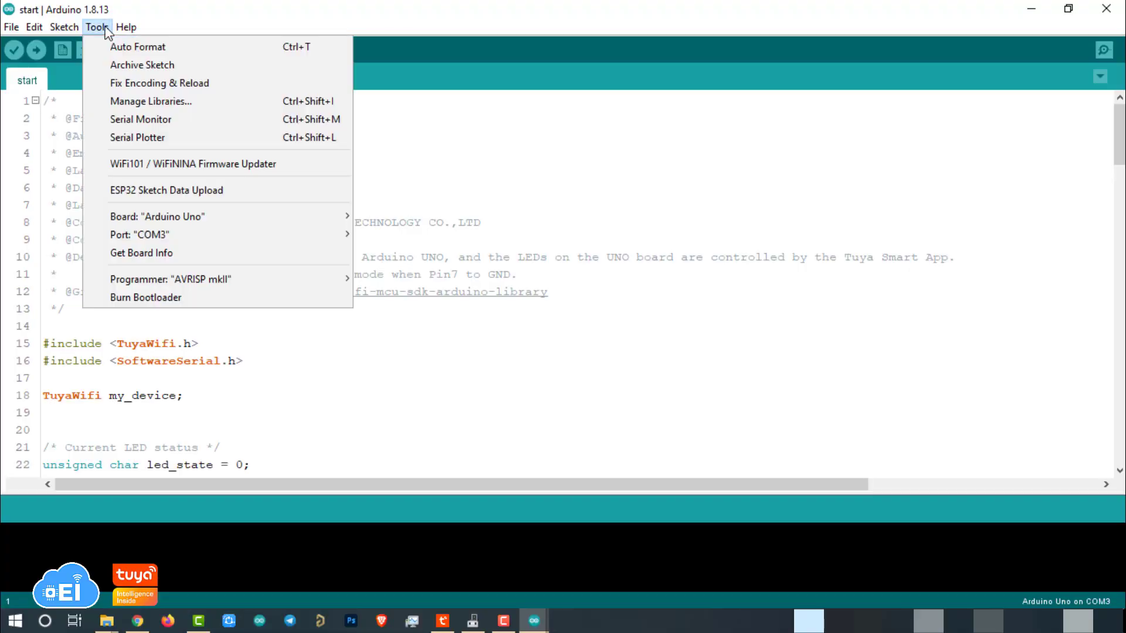
{"action": "mouse_move", "coordinate": [188, 219]}
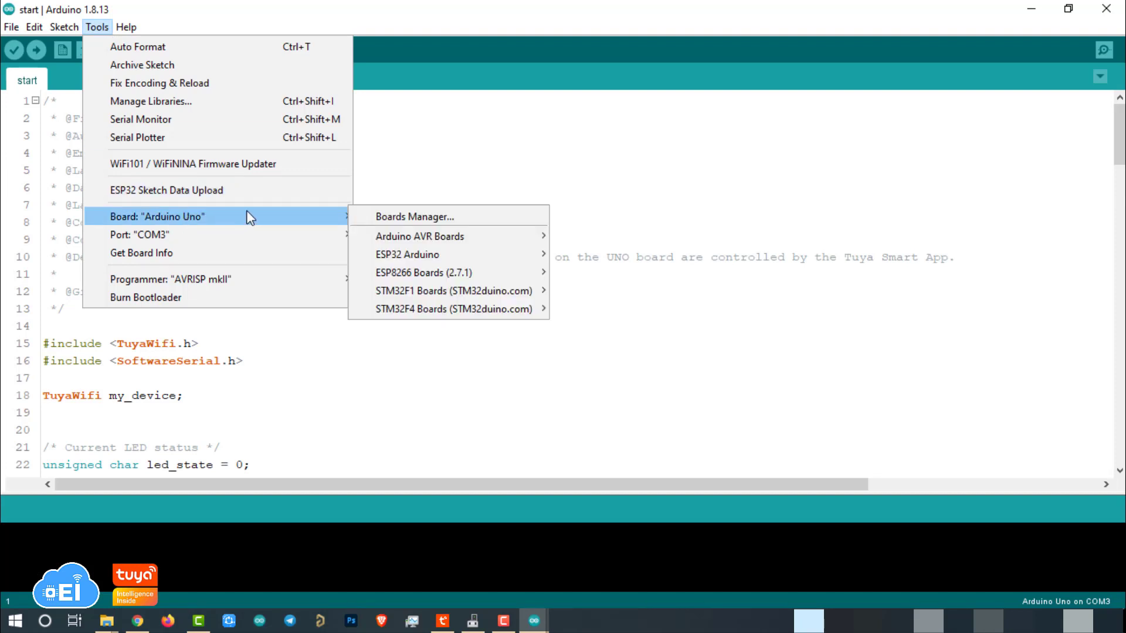
{"action": "mouse_move", "coordinate": [235, 235]}
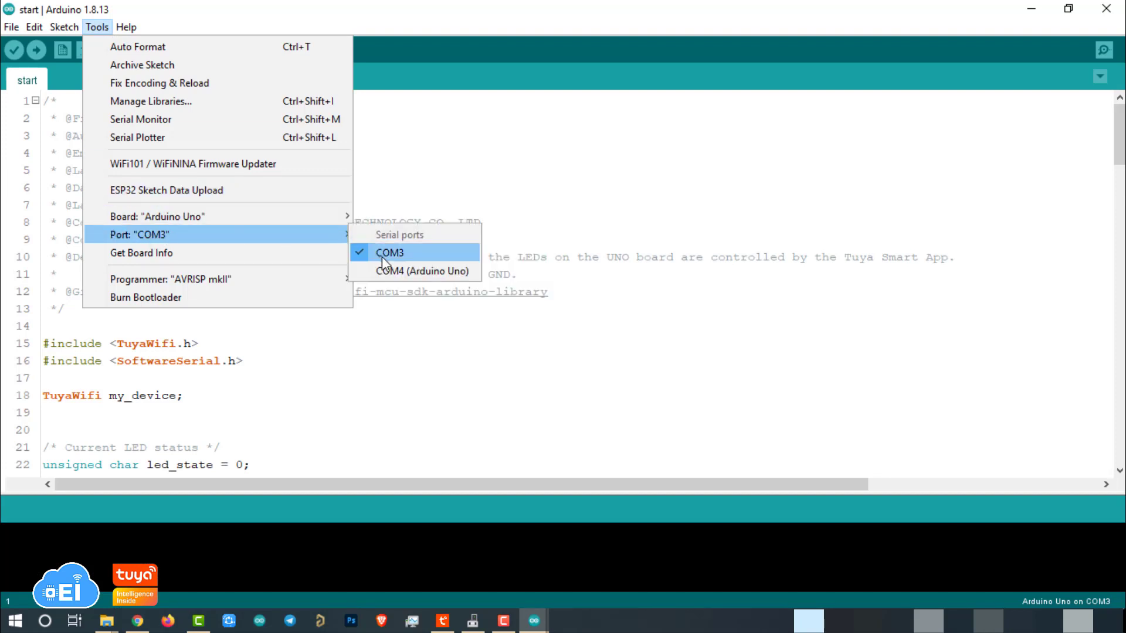
{"action": "left_click", "coordinate": [394, 273]}
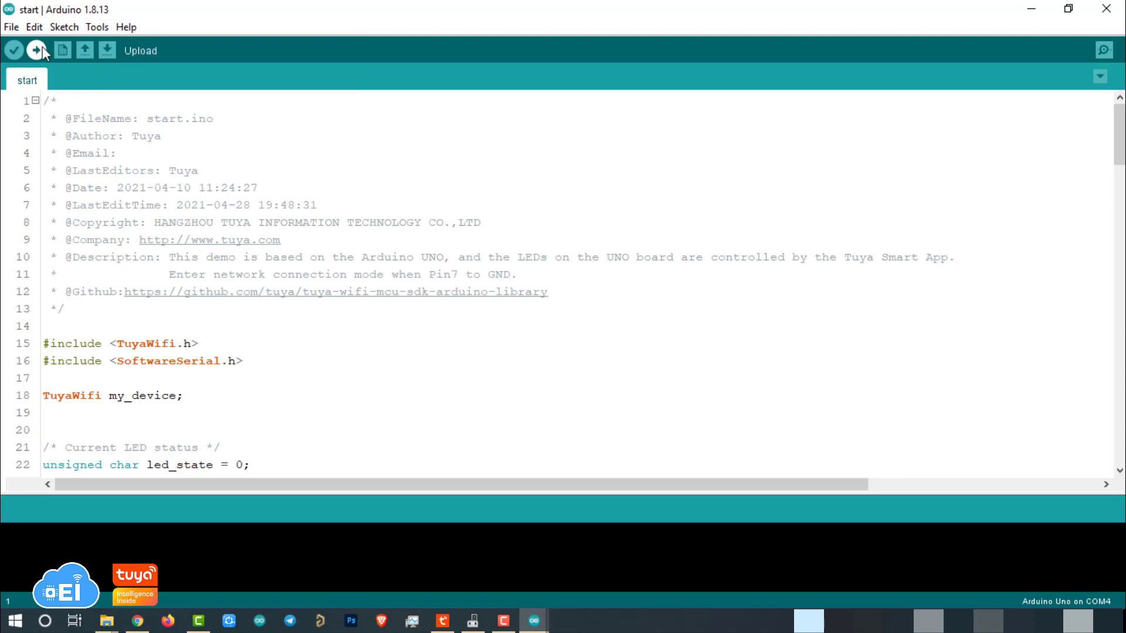
{"action": "left_click", "coordinate": [36, 51]}
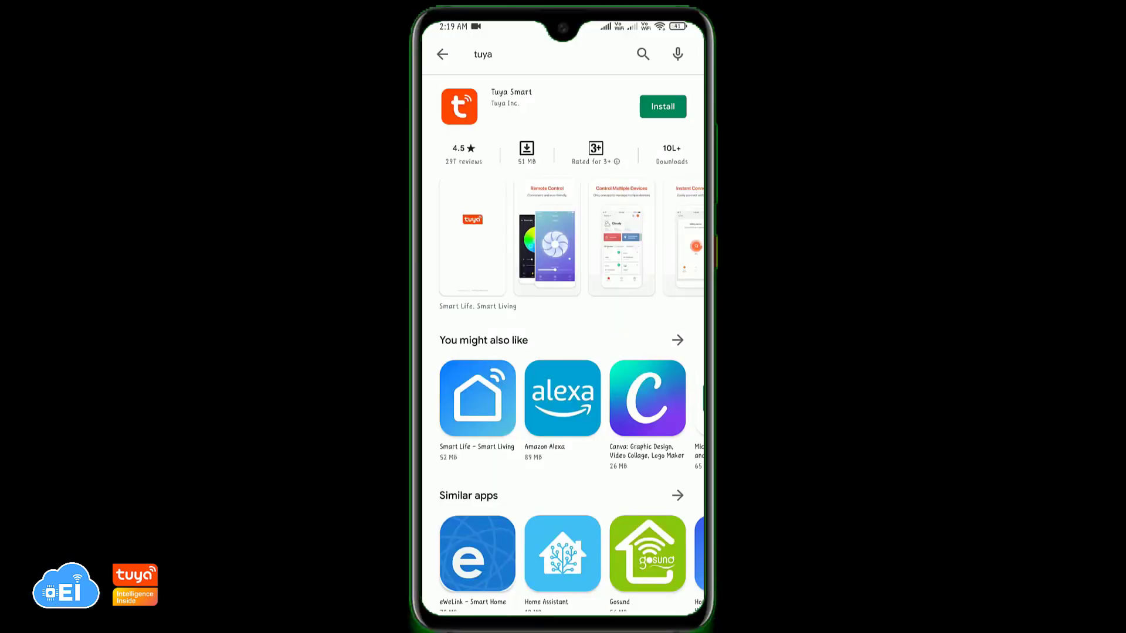
Switch to the Play Store on the phone and install the Tuya Smart app.
{"action": "left_click", "coordinate": [663, 107]}
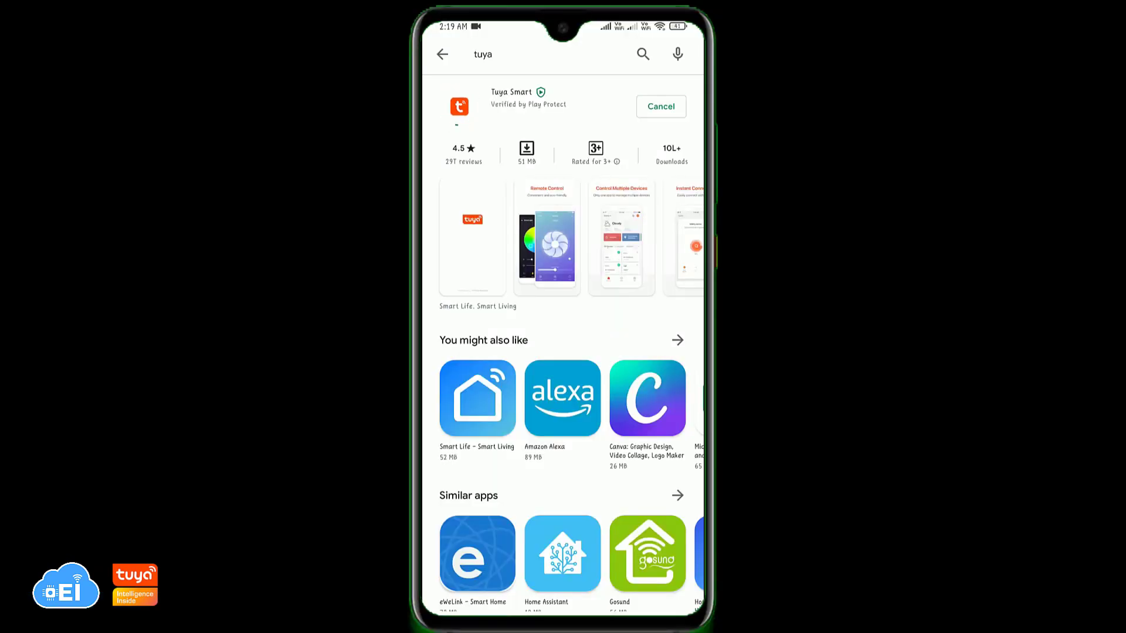